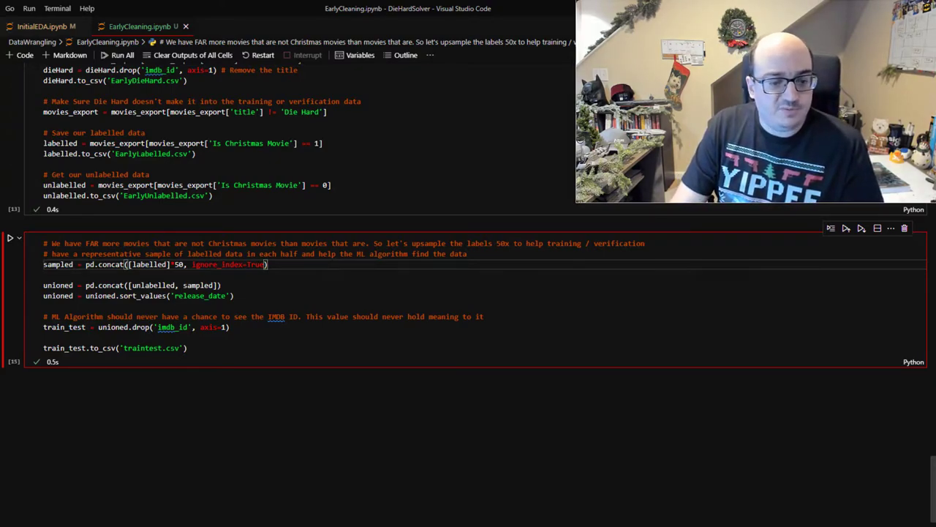
- Switch to Azure Machine Learning Studio and review the recent datasets, models and compute resources on its home page
{"action": "mouse_move", "coordinate": [276, 317]}
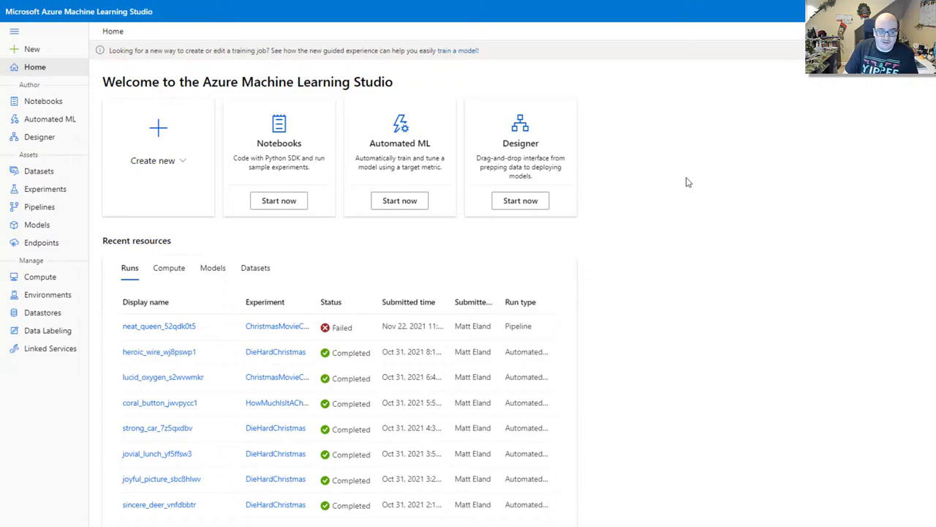
{"action": "scroll", "coordinate": [701, 272], "scroll_direction": "down", "scroll_amount": 1}
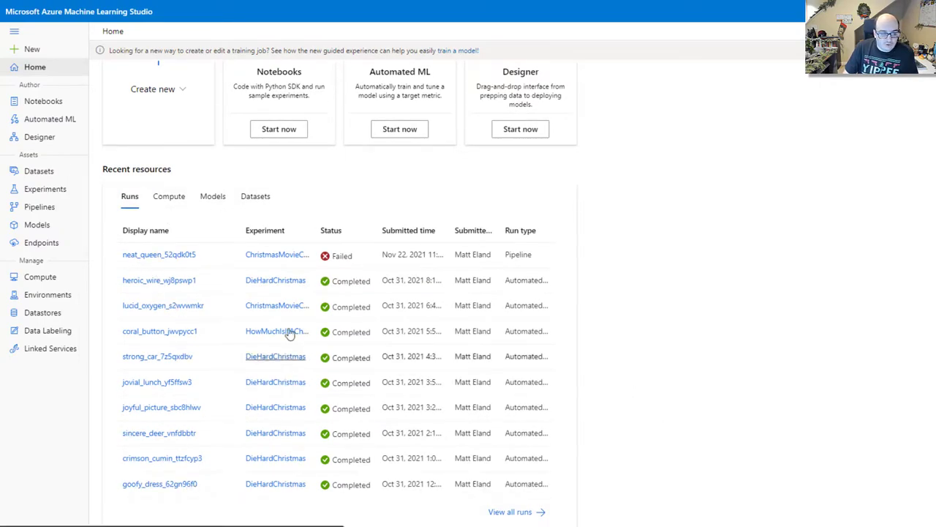
{"action": "left_click", "coordinate": [252, 199]}
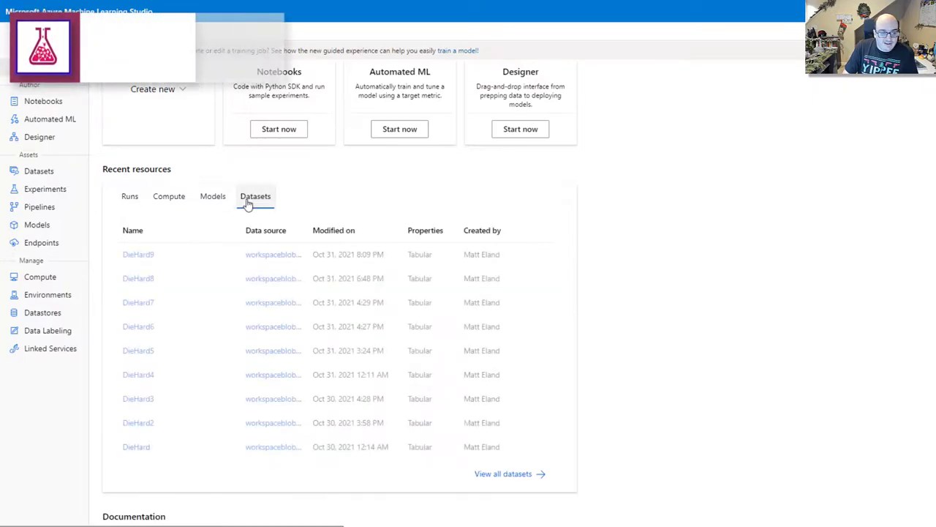
{"action": "left_click", "coordinate": [213, 199]}
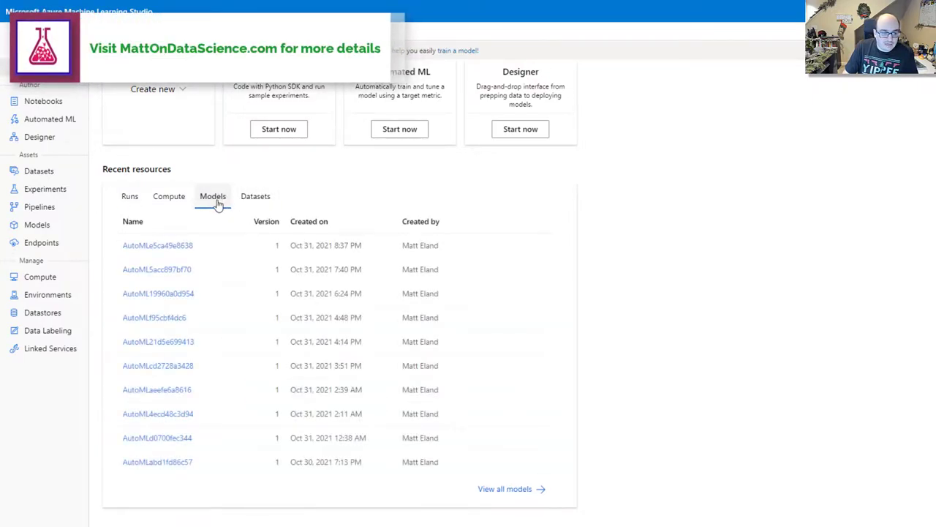
{"action": "left_click", "coordinate": [167, 200]}
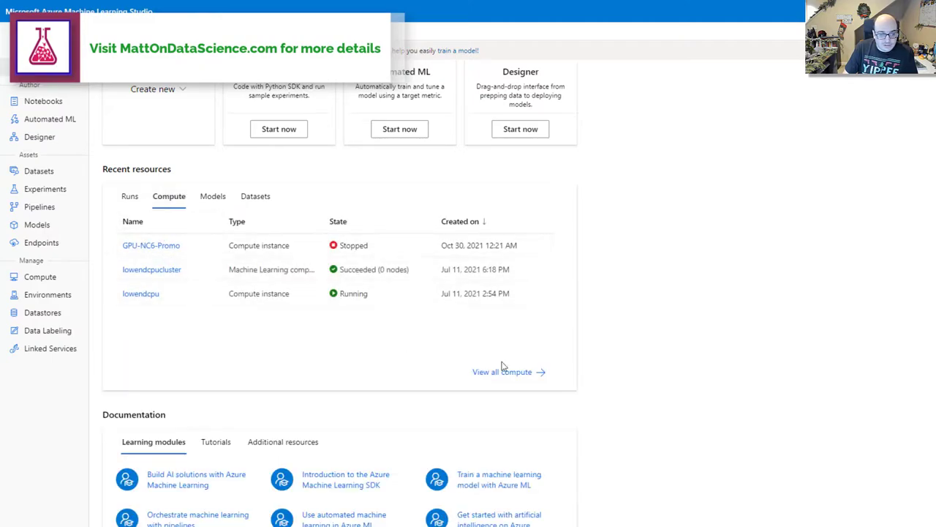
- View all compute resources, examining the instances, compute clusters, inference clusters and the kinds of compute that can be attached
{"action": "left_click", "coordinate": [504, 374]}
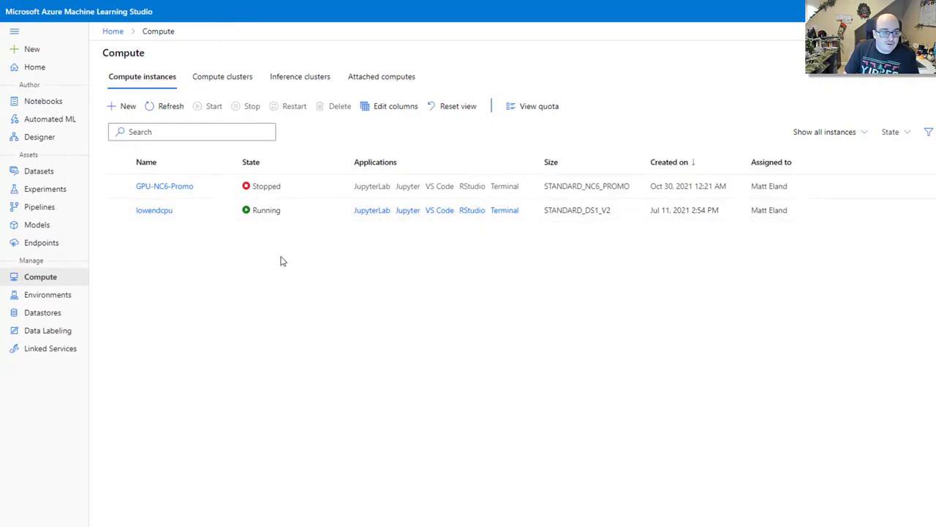
{"action": "left_click", "coordinate": [229, 82]}
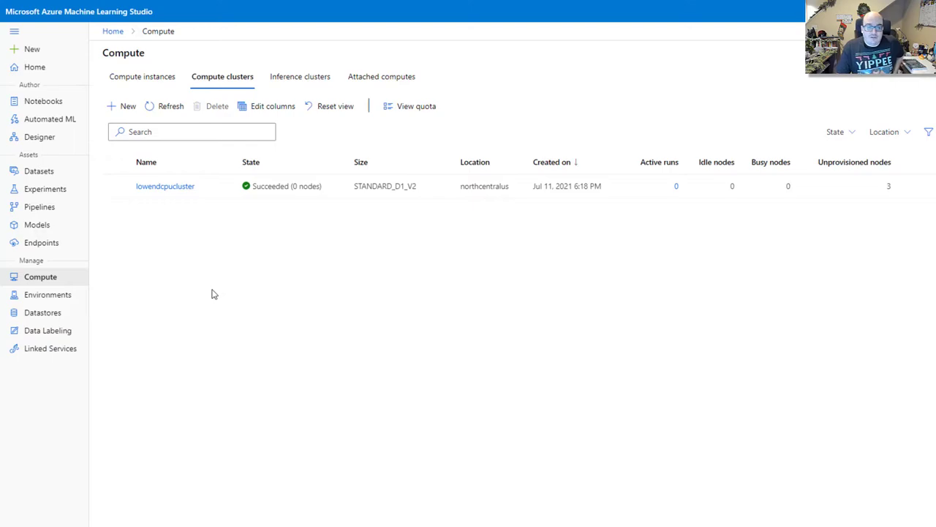
{"action": "left_click", "coordinate": [310, 78]}
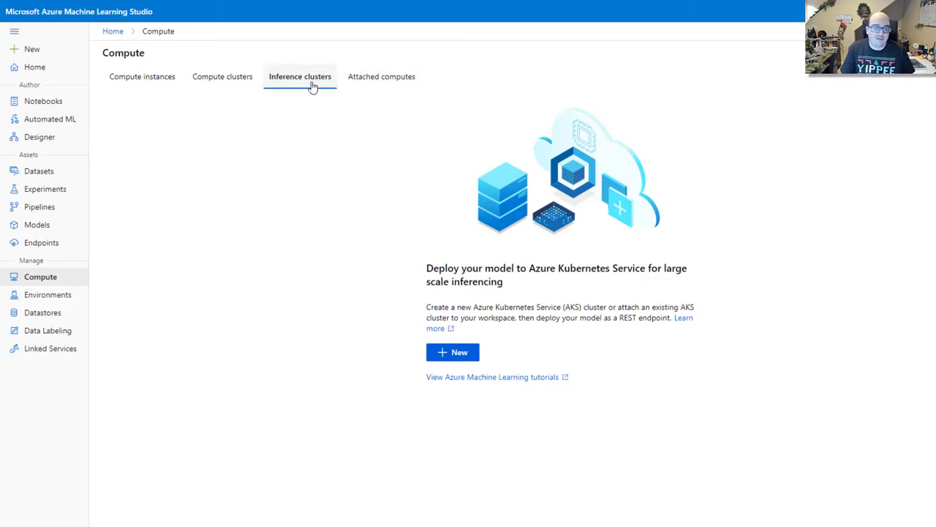
{"action": "left_click", "coordinate": [375, 86]}
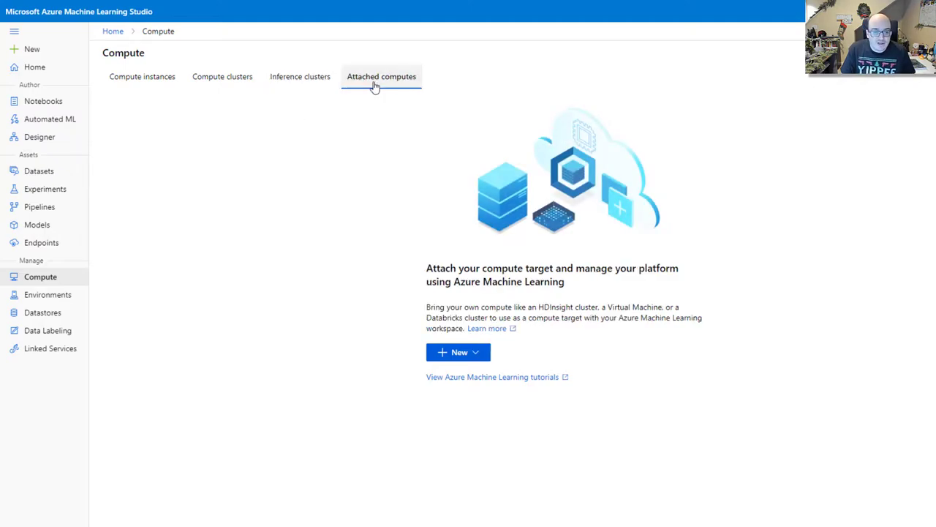
{"action": "left_click", "coordinate": [481, 353]}
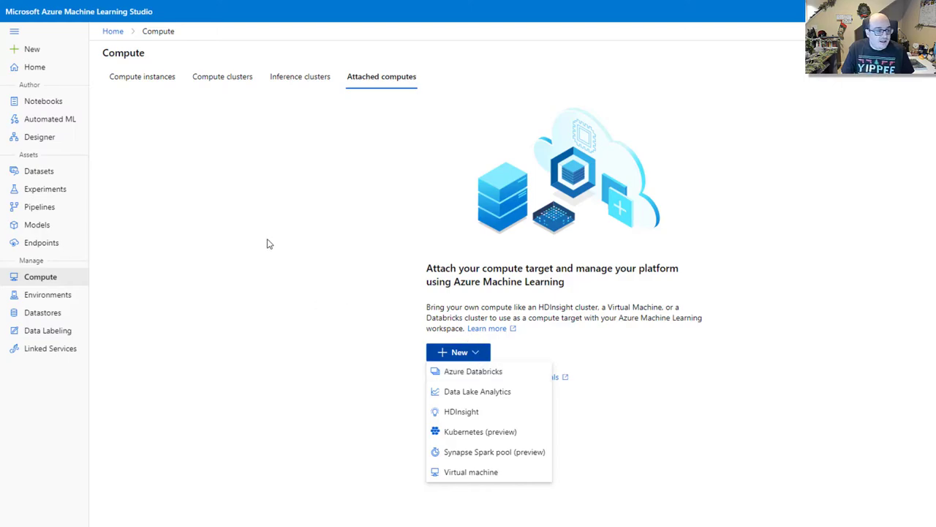
{"action": "left_click", "coordinate": [310, 169]}
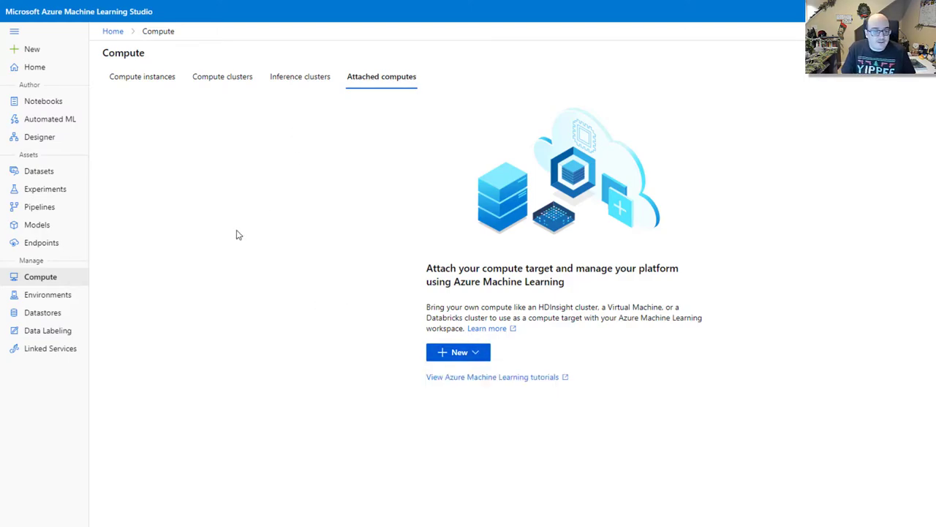
- Start a new Automated ML run using the DieHard dataset and proceed to the run configuration
{"action": "left_click", "coordinate": [68, 124]}
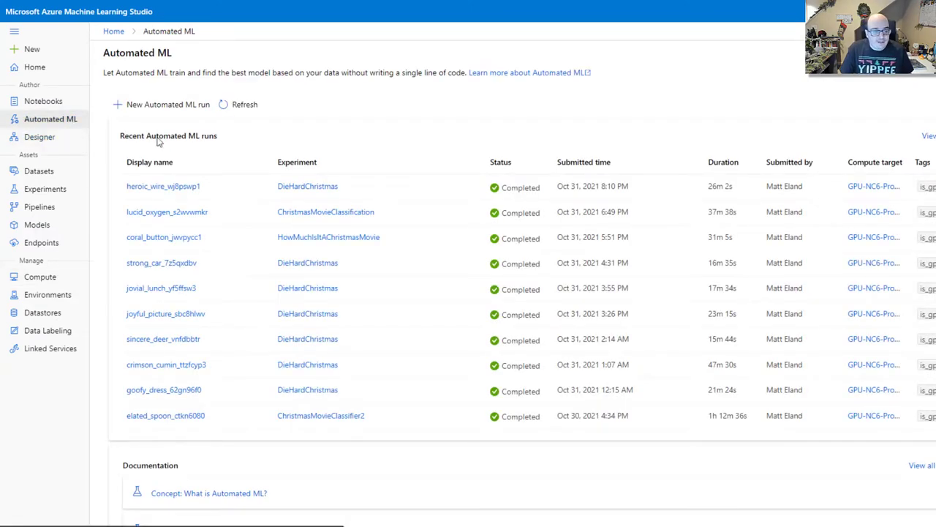
{"action": "left_click", "coordinate": [184, 107]}
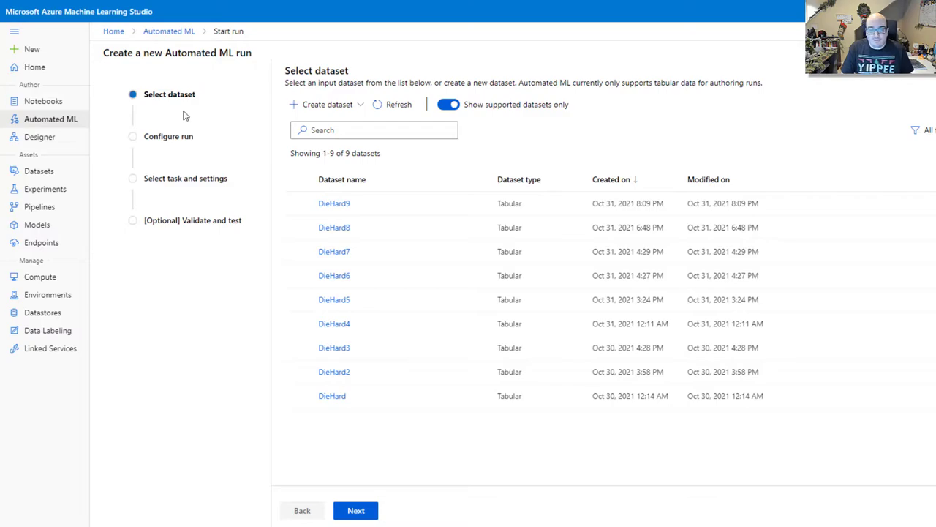
{"action": "left_click", "coordinate": [345, 109]}
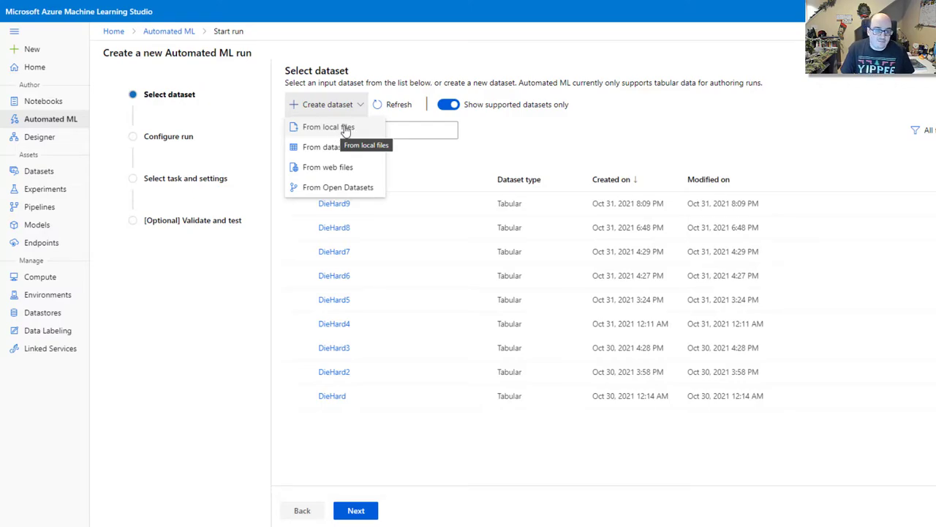
{"action": "left_click", "coordinate": [536, 145]}
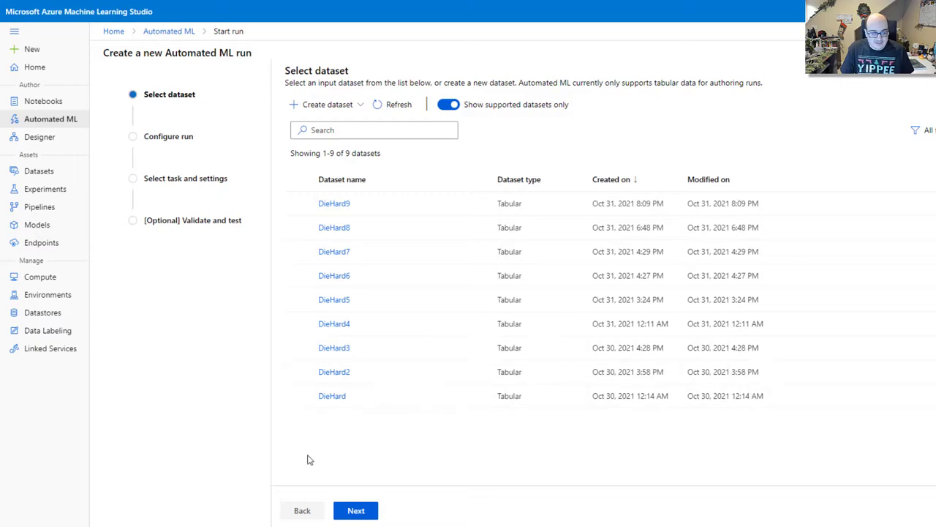
{"action": "left_click", "coordinate": [299, 395]}
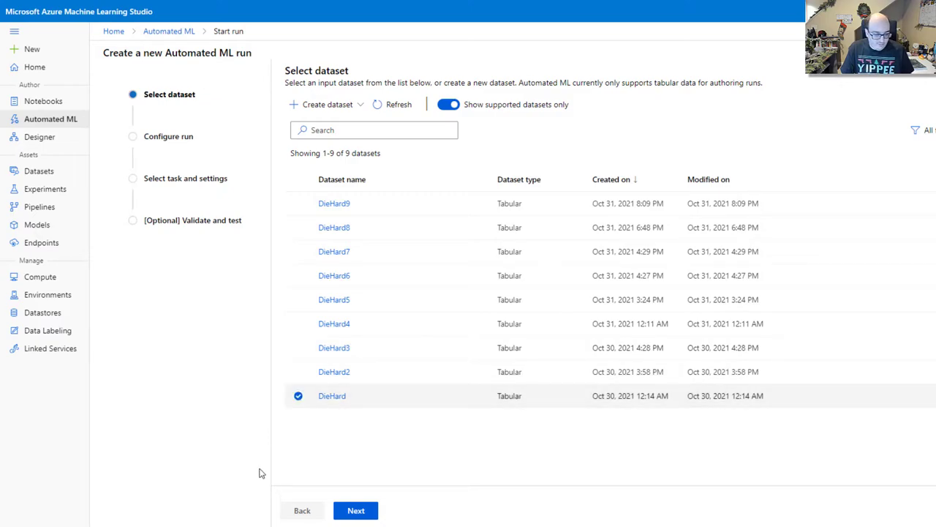
{"action": "left_click", "coordinate": [354, 512]}
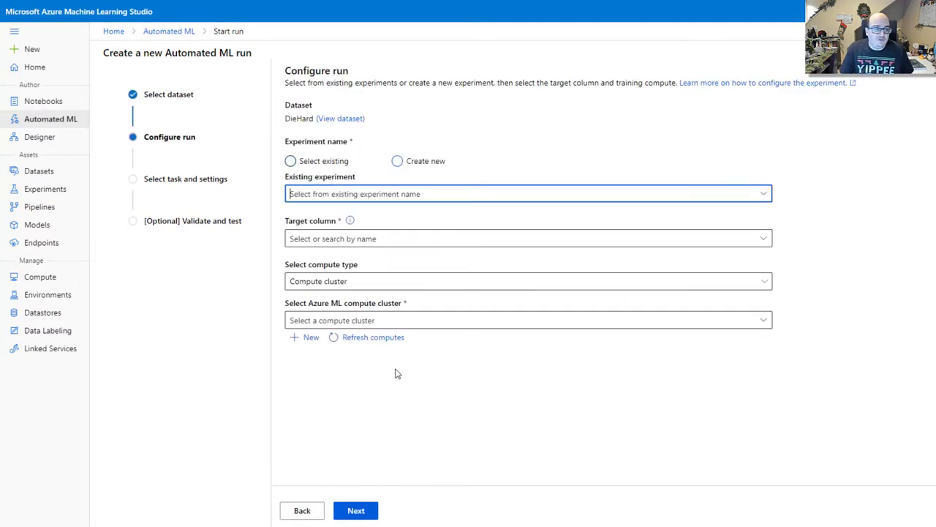
- Assign the run to the existing DieHardChristmas experiment with Is Christmas Movie (Integer) as the target column
{"action": "left_click", "coordinate": [765, 196]}
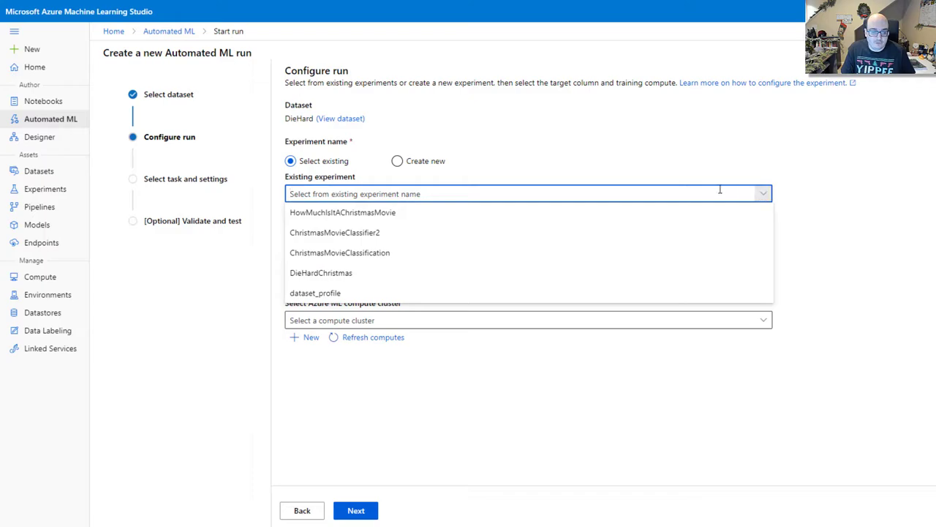
{"action": "left_click", "coordinate": [346, 276]}
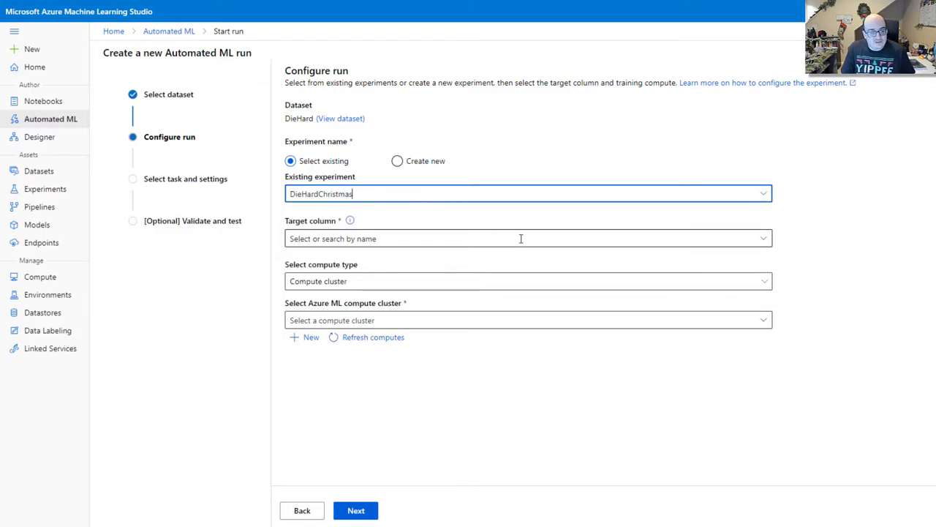
{"action": "left_click", "coordinate": [376, 239]}
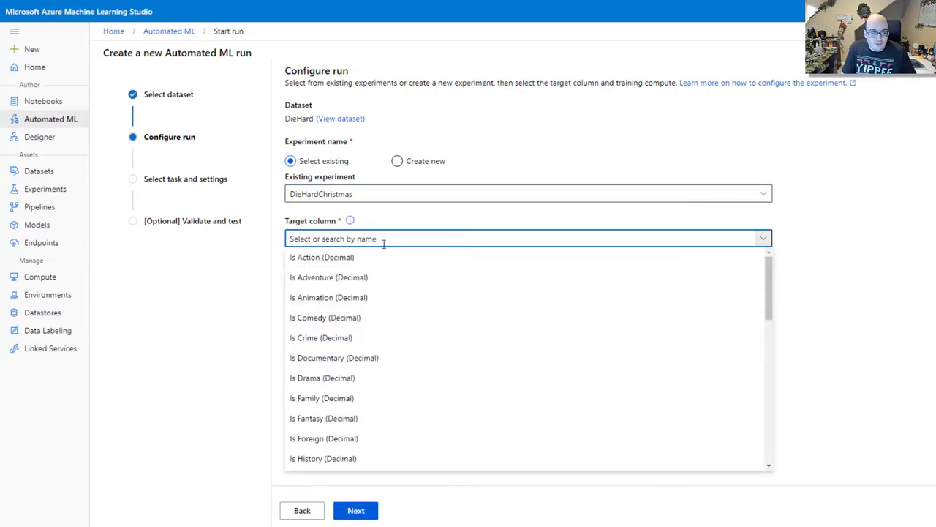
{"action": "scroll", "coordinate": [402, 302], "scroll_direction": "down", "scroll_amount": 5}
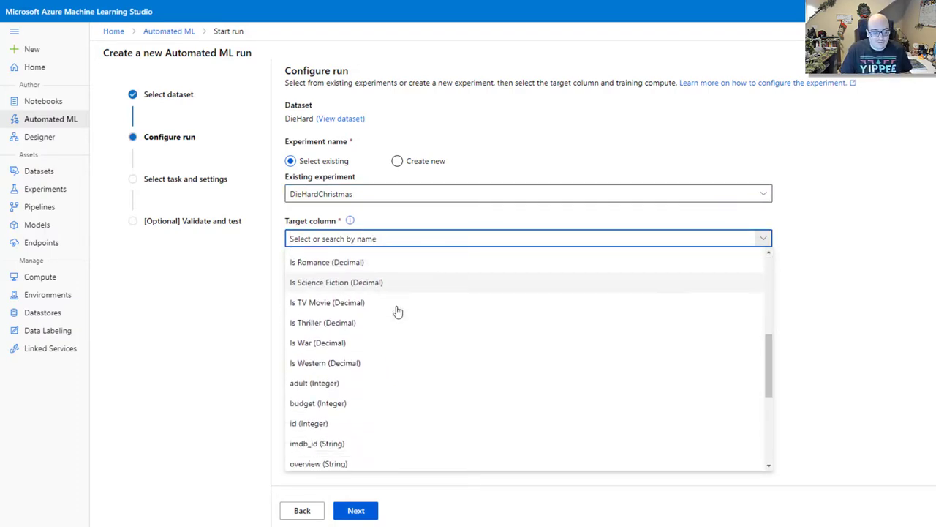
{"action": "scroll", "coordinate": [397, 312], "scroll_direction": "down", "scroll_amount": 4}
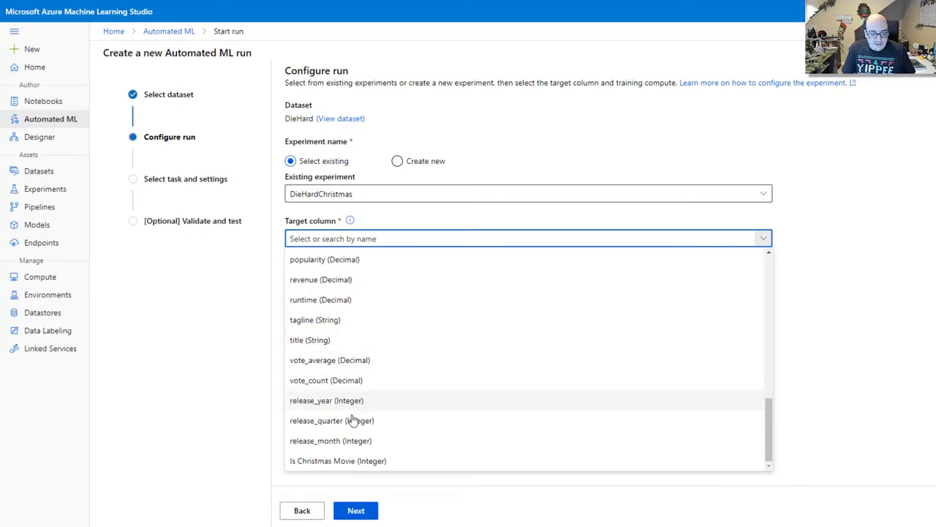
{"action": "left_click", "coordinate": [321, 465]}
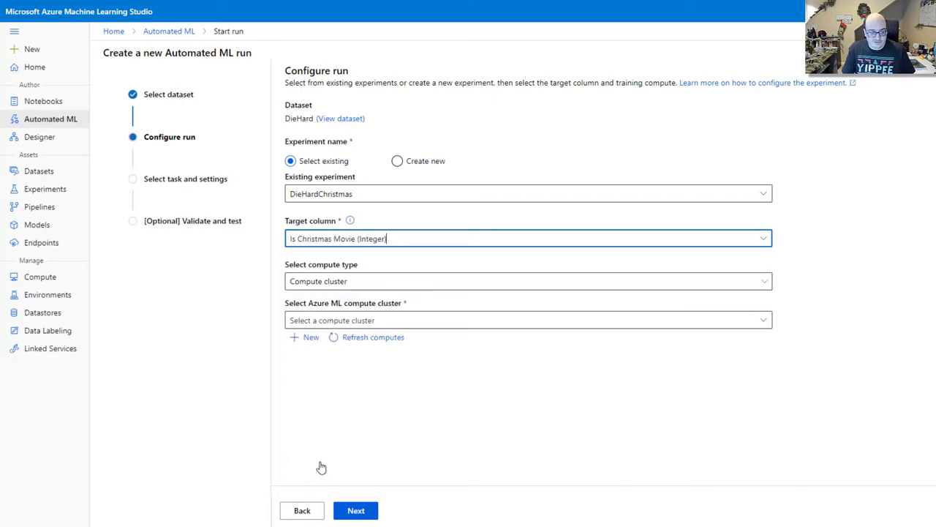
{"action": "left_click", "coordinate": [370, 434]}
- Set the run's compute type to Compute instance and choose the lowendcpu instance
{"action": "left_click", "coordinate": [362, 284]}
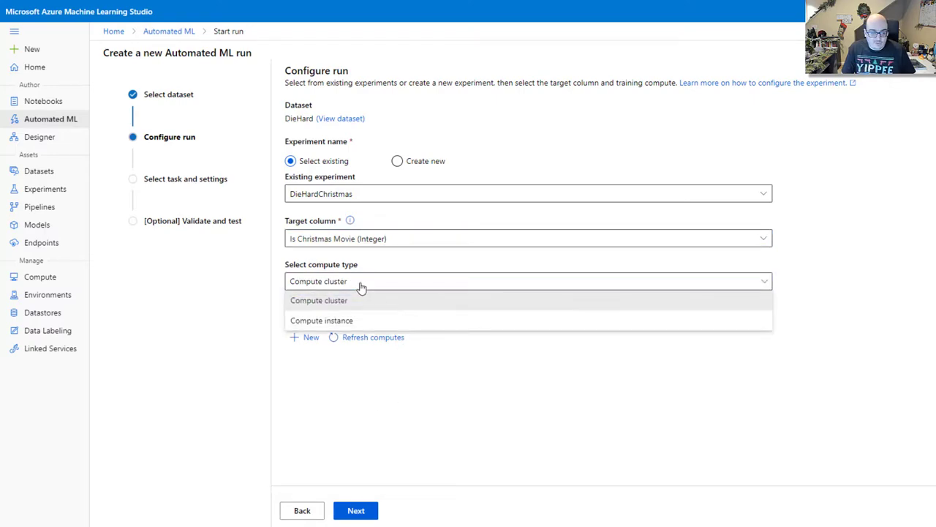
{"action": "left_click", "coordinate": [332, 321]}
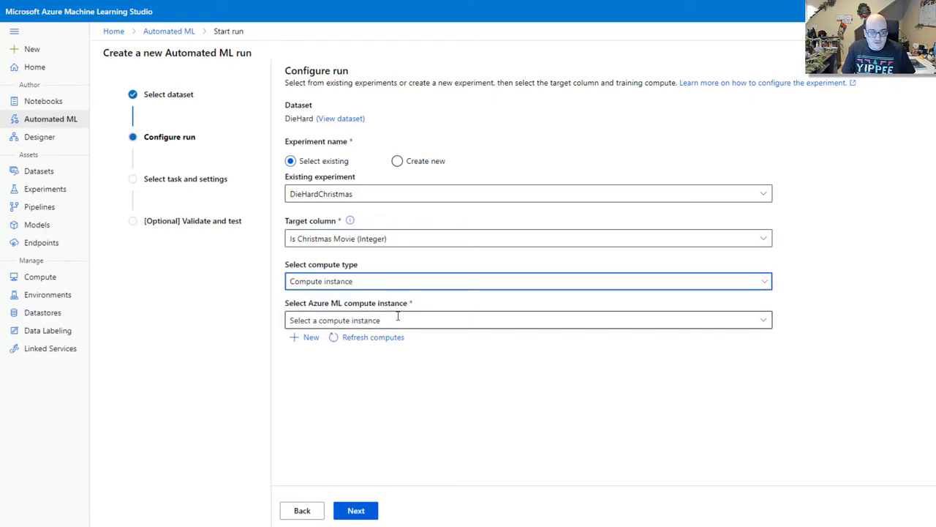
{"action": "left_click", "coordinate": [434, 320]}
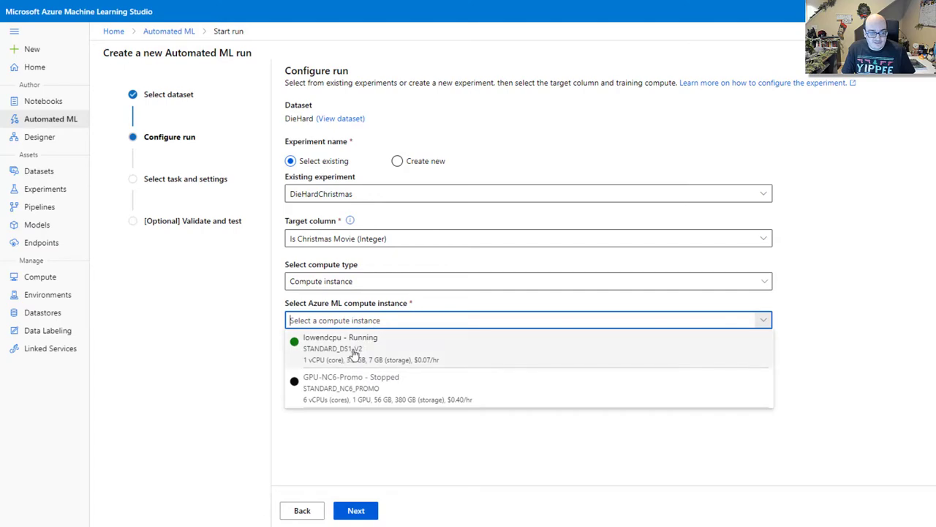
{"action": "left_click", "coordinate": [355, 354]}
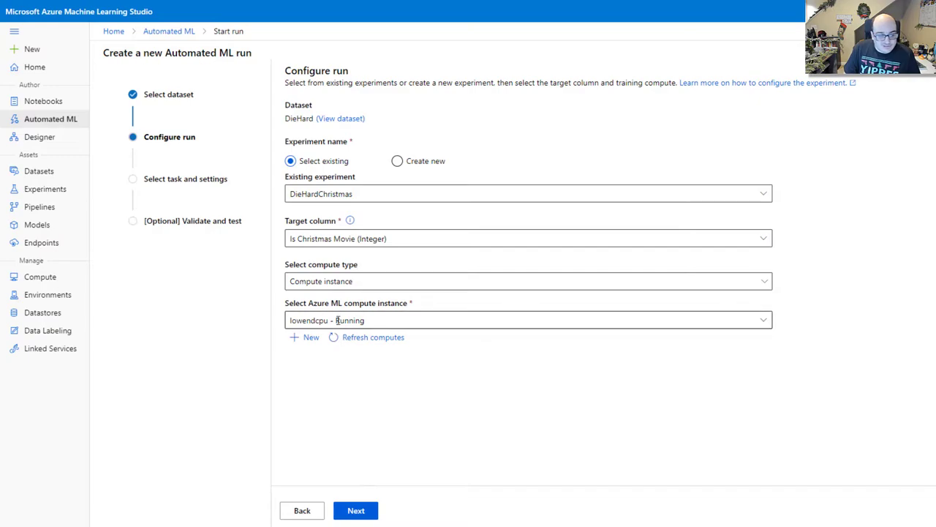
- Advance to the task settings and choose Classification as the machine learning task type
{"action": "left_click", "coordinate": [356, 510]}
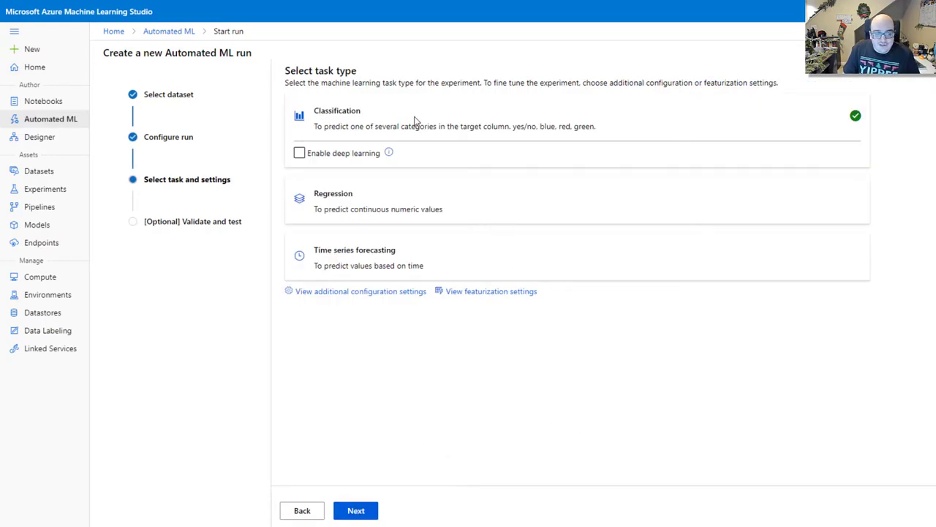
{"action": "left_click", "coordinate": [408, 200]}
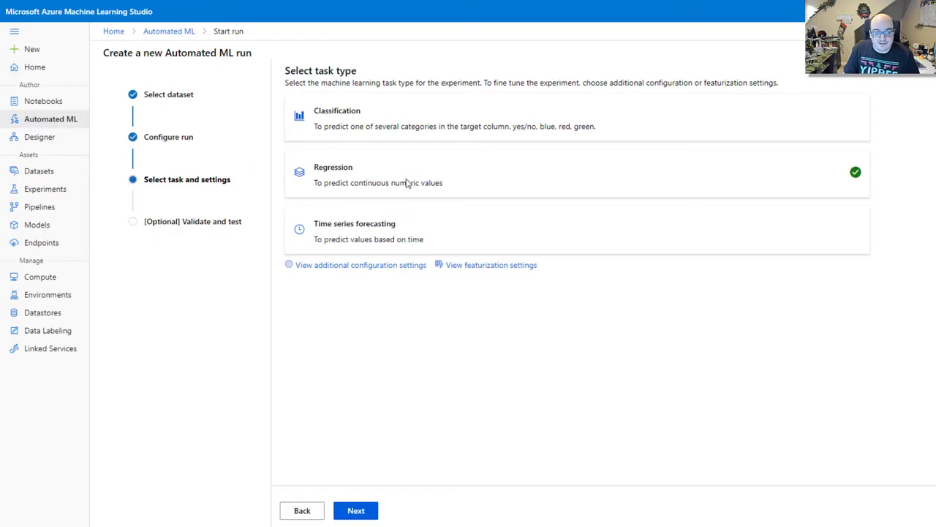
{"action": "left_click", "coordinate": [555, 111]}
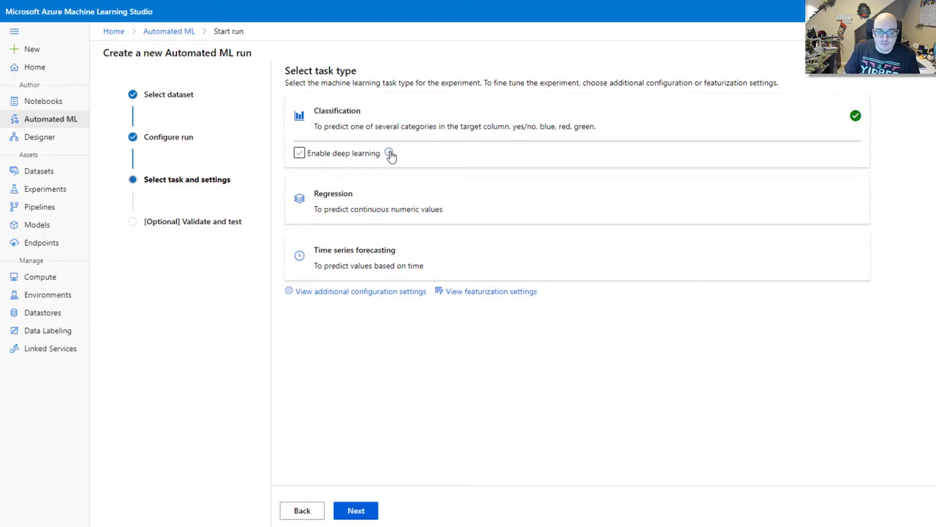
- Open the additional configuration settings and review the primary metric options and the algorithms that can be blocked
{"action": "left_click", "coordinate": [361, 293]}
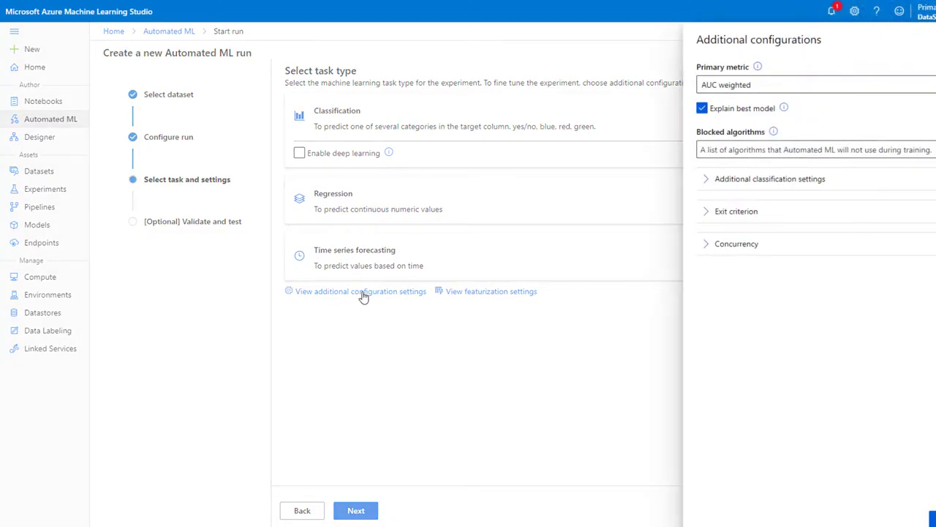
{"action": "left_click", "coordinate": [786, 83]}
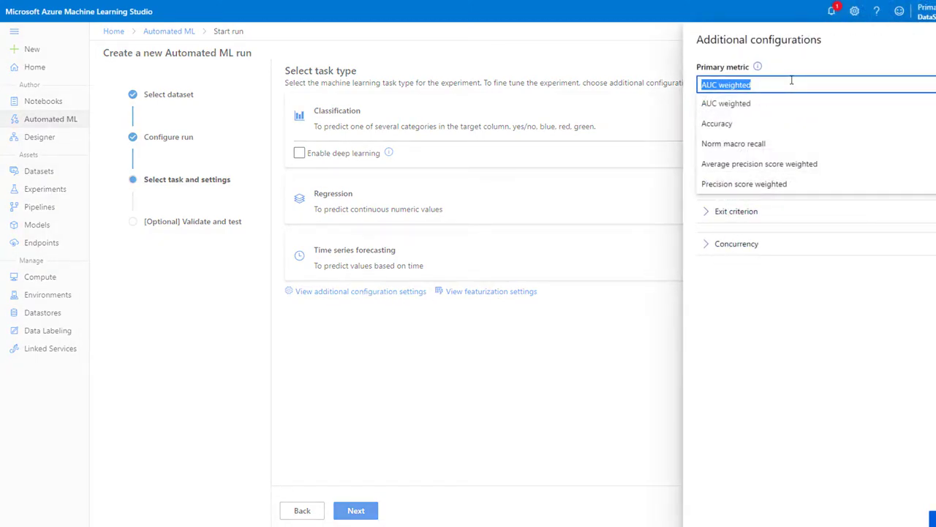
{"action": "left_click", "coordinate": [798, 71]}
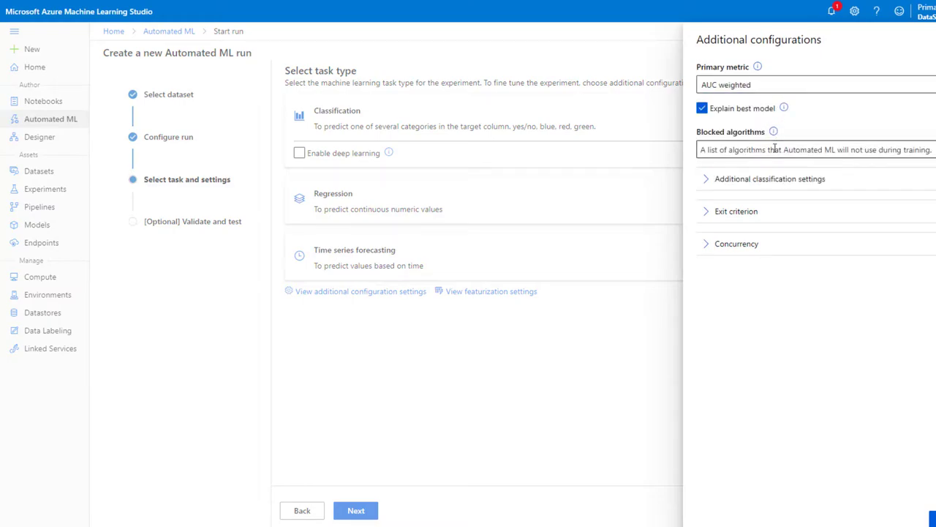
{"action": "left_click", "coordinate": [801, 149]}
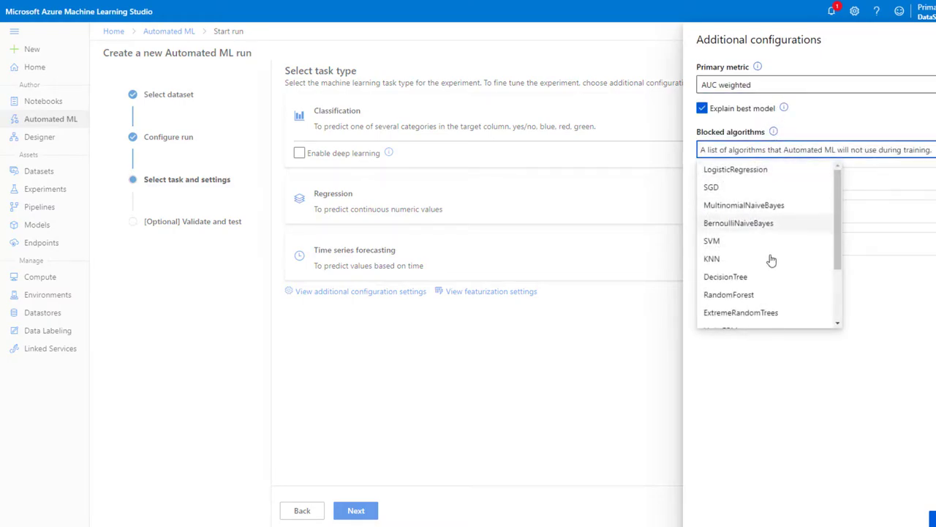
{"action": "scroll", "coordinate": [771, 285], "scroll_direction": "down", "scroll_amount": 3}
{"action": "left_click", "coordinate": [910, 329]}
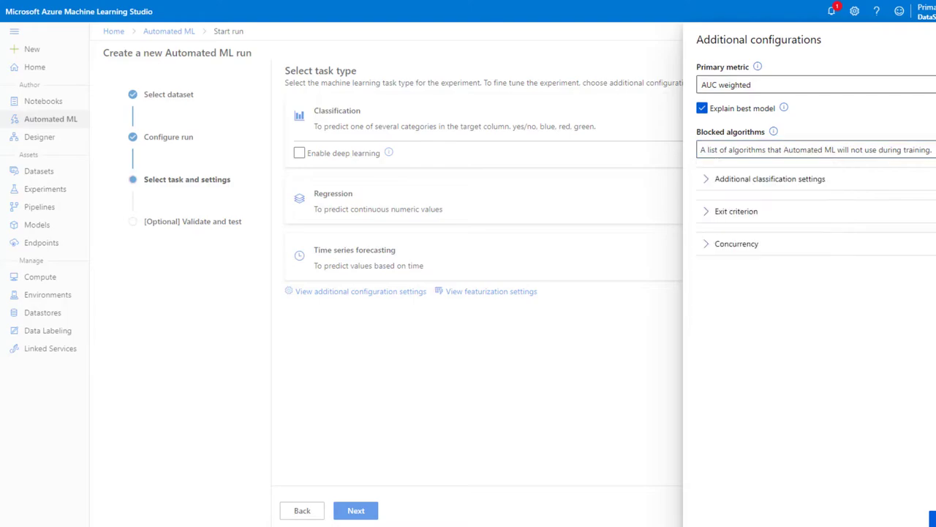
- Review the additional classification settings, exit criterion and concurrency options, then close the additional configurations
{"action": "left_click", "coordinate": [759, 177]}
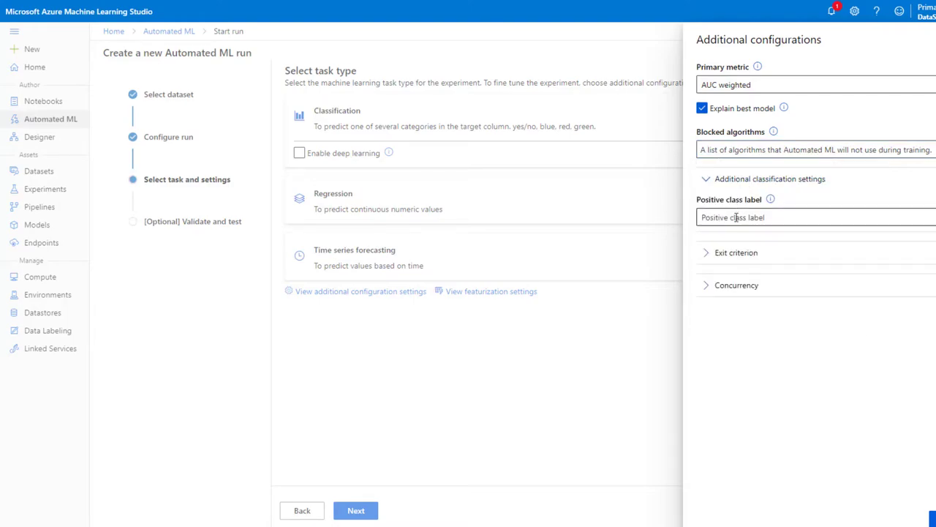
{"action": "left_click", "coordinate": [739, 216]}
{"action": "left_click", "coordinate": [772, 179]}
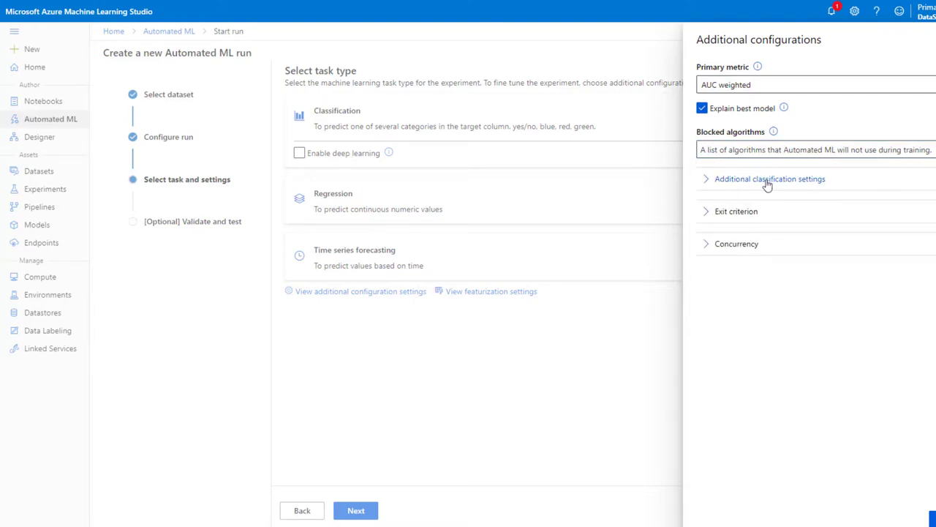
{"action": "left_click", "coordinate": [739, 212]}
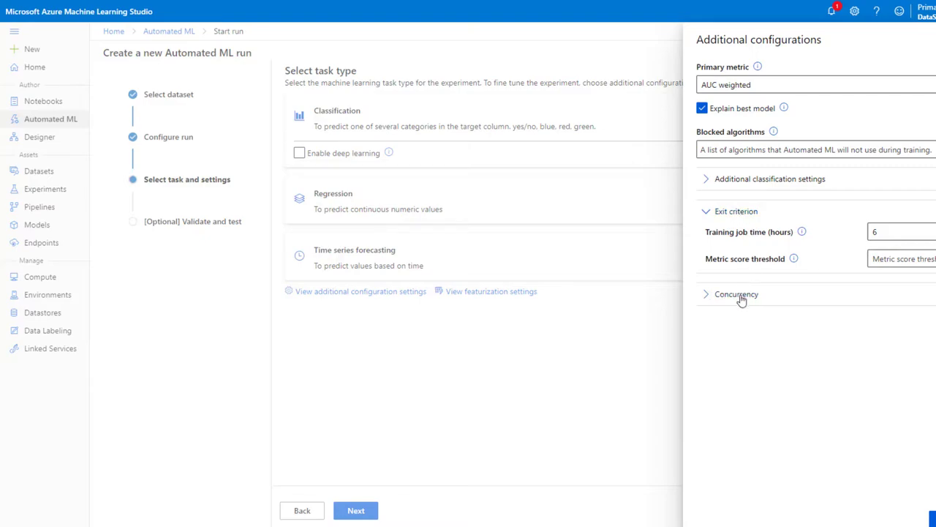
{"action": "left_click", "coordinate": [739, 293]}
{"action": "left_click", "coordinate": [731, 211]}
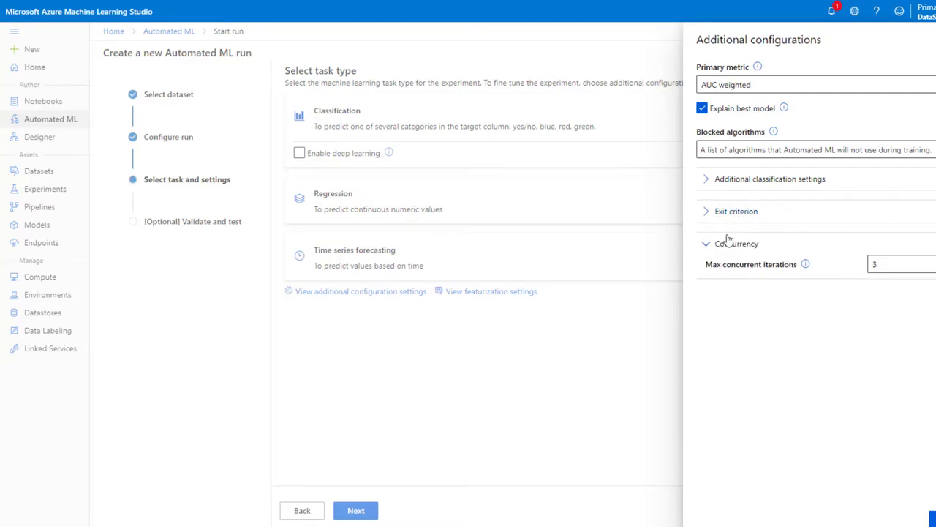
{"action": "left_click", "coordinate": [724, 246]}
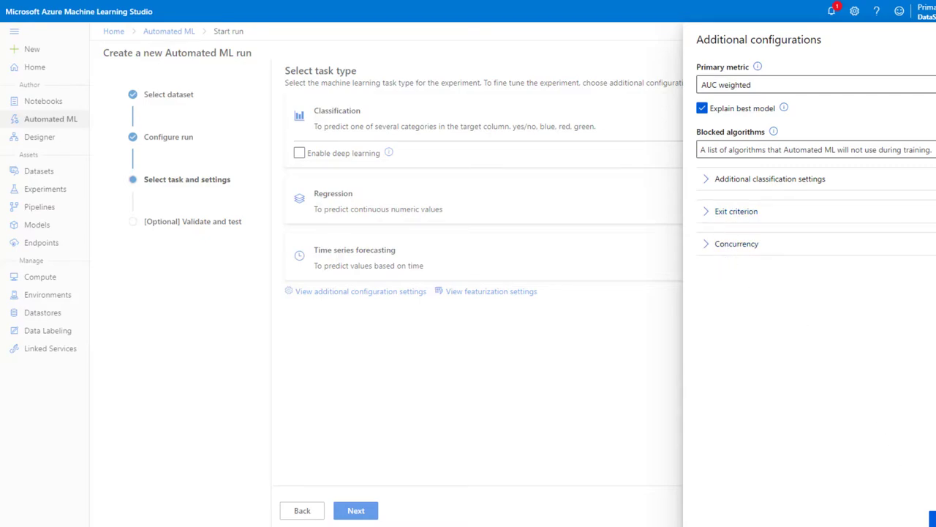
{"action": "left_click", "coordinate": [933, 516]}
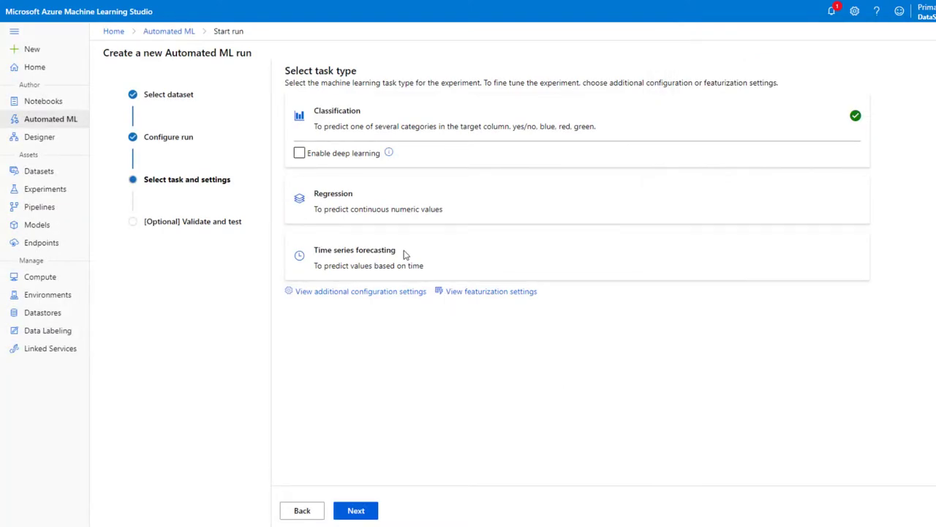
- Review the featurization settings of the dataset columns, then continue to the optional validation and test settings
{"action": "left_click", "coordinate": [471, 297]}
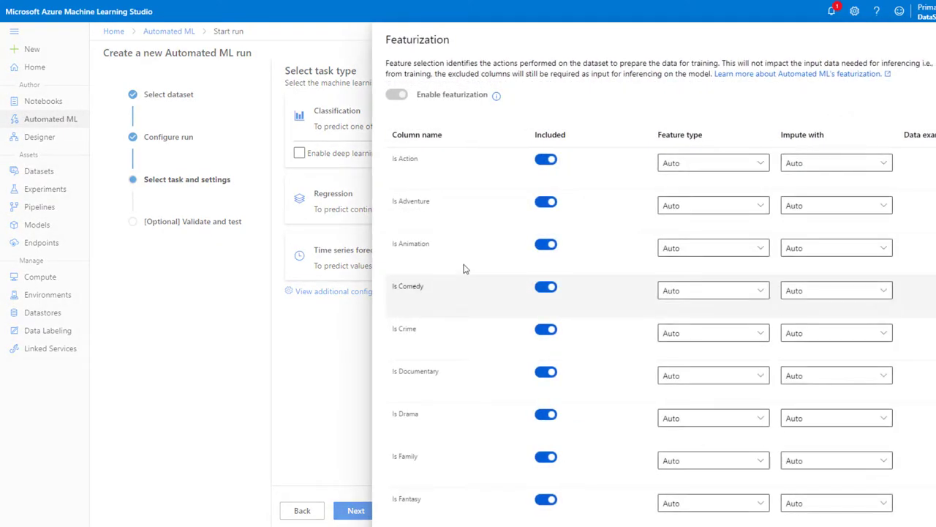
{"action": "scroll", "coordinate": [508, 268], "scroll_direction": "down", "scroll_amount": 2}
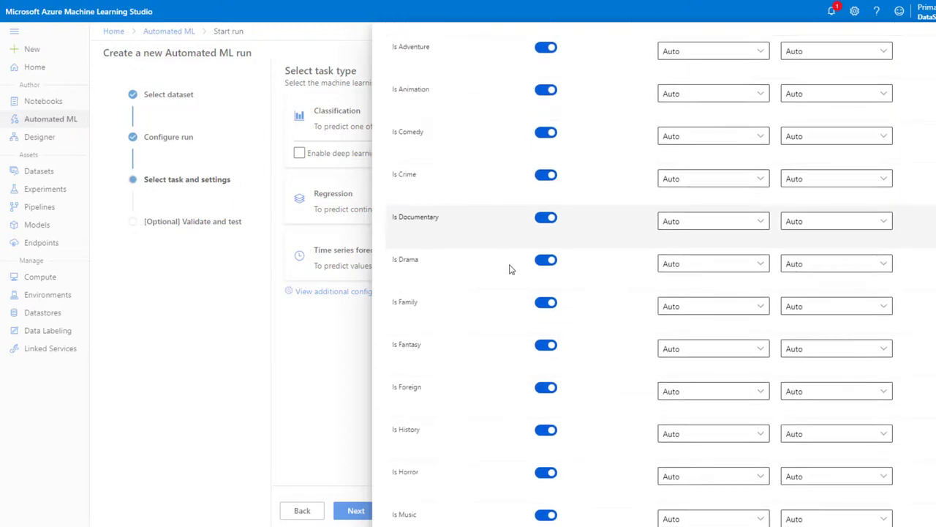
{"action": "scroll", "coordinate": [593, 236], "scroll_direction": "up", "scroll_amount": 2}
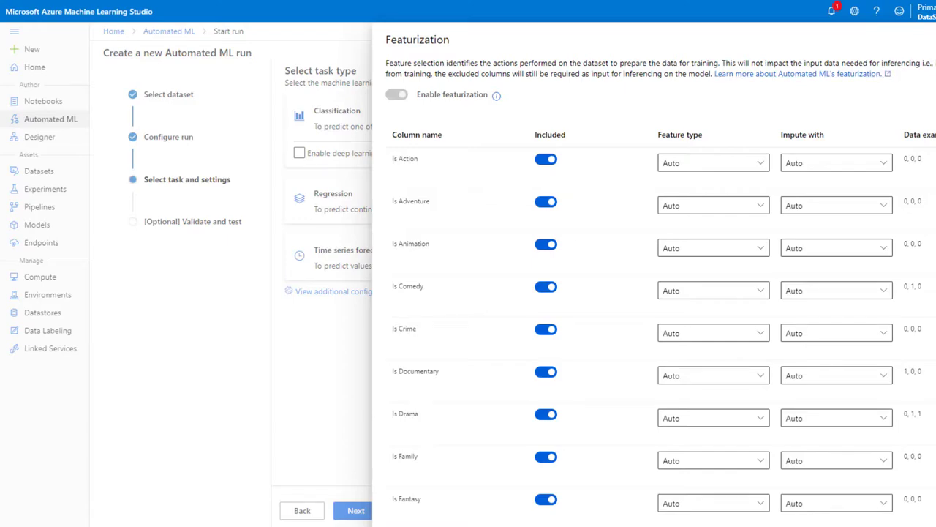
{"action": "scroll", "coordinate": [598, 261], "scroll_direction": "down", "scroll_amount": 6}
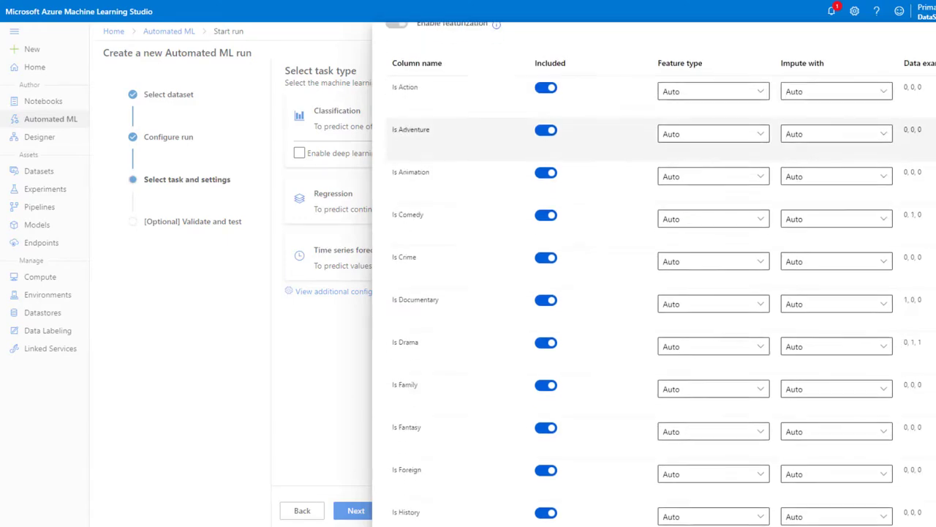
{"action": "scroll", "coordinate": [597, 286], "scroll_direction": "down", "scroll_amount": 2}
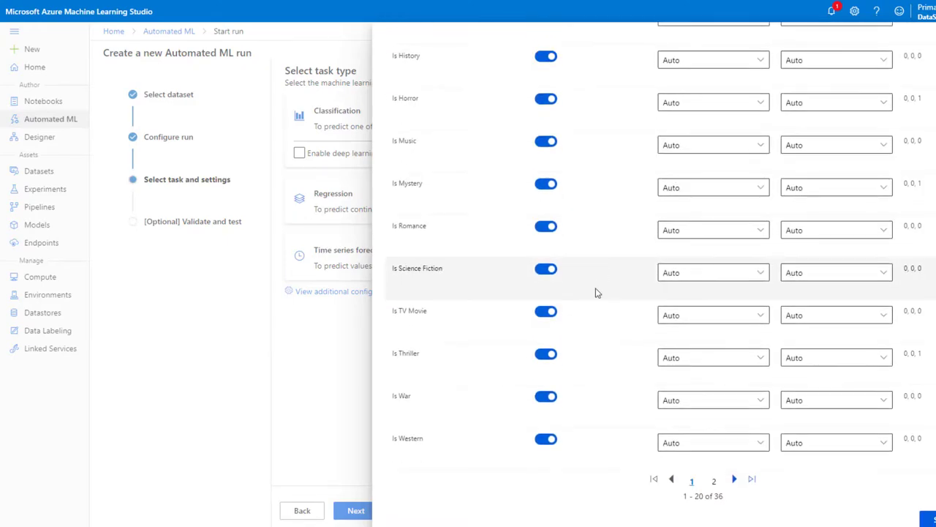
{"action": "scroll", "coordinate": [596, 293], "scroll_direction": "up", "scroll_amount": 8}
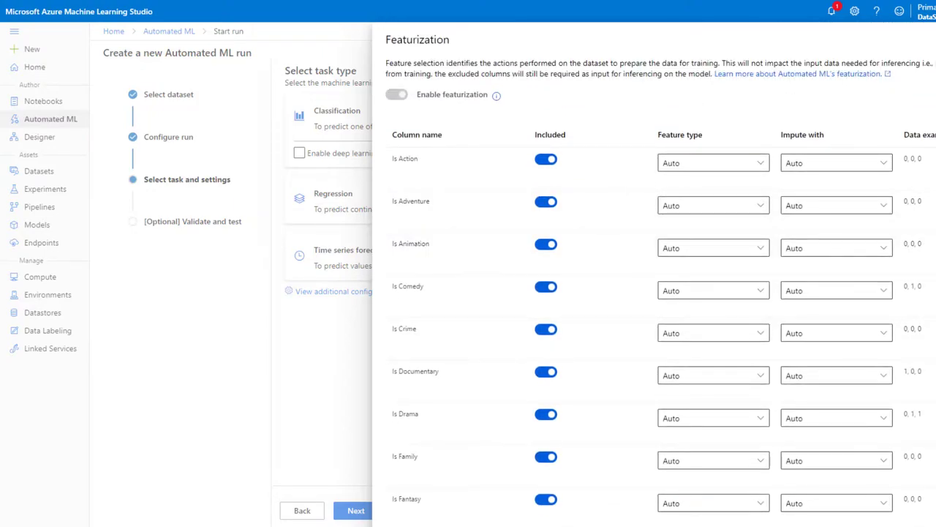
{"action": "key", "text": "Escape"}
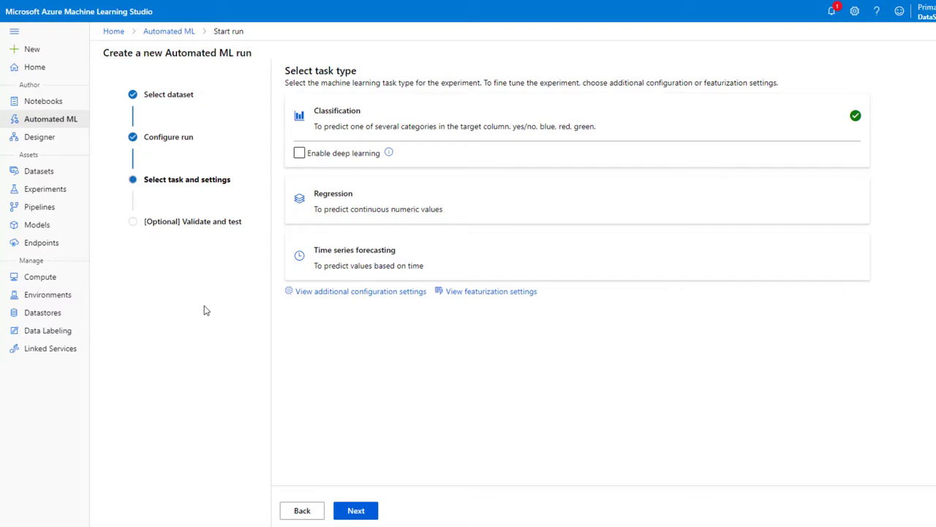
{"action": "left_click", "coordinate": [348, 510]}
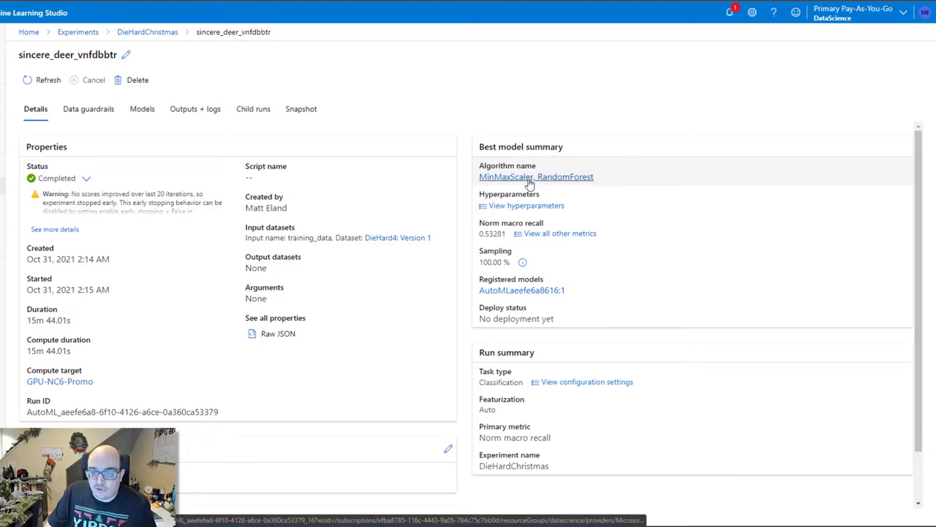
- View the best model's hyperparameters in the completed run, then open the MinMaxScaler, RandomForest model
{"action": "left_click", "coordinate": [507, 207]}
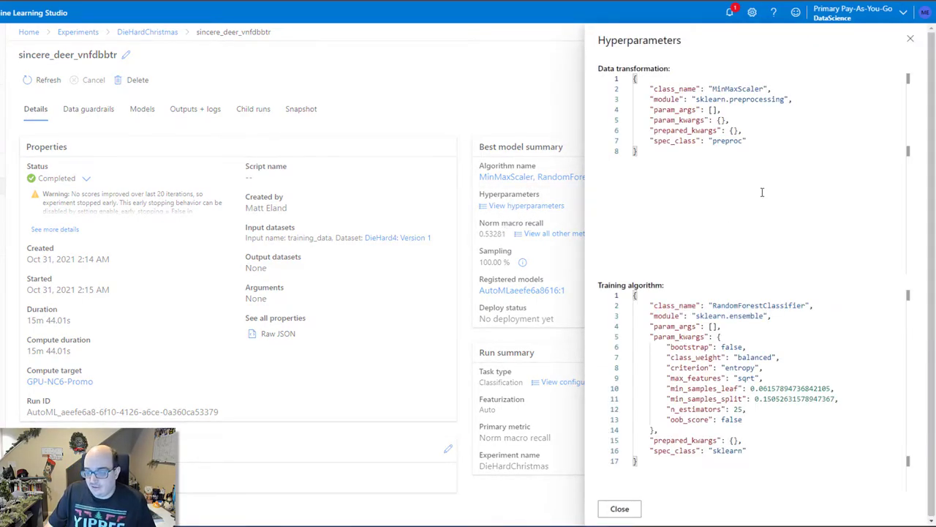
{"action": "left_click", "coordinate": [619, 510]}
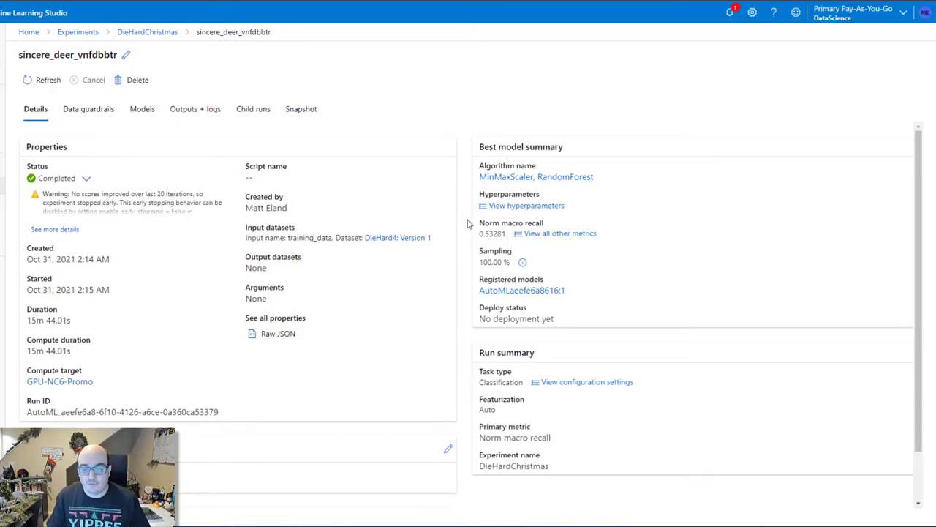
{"action": "left_click", "coordinate": [501, 177]}
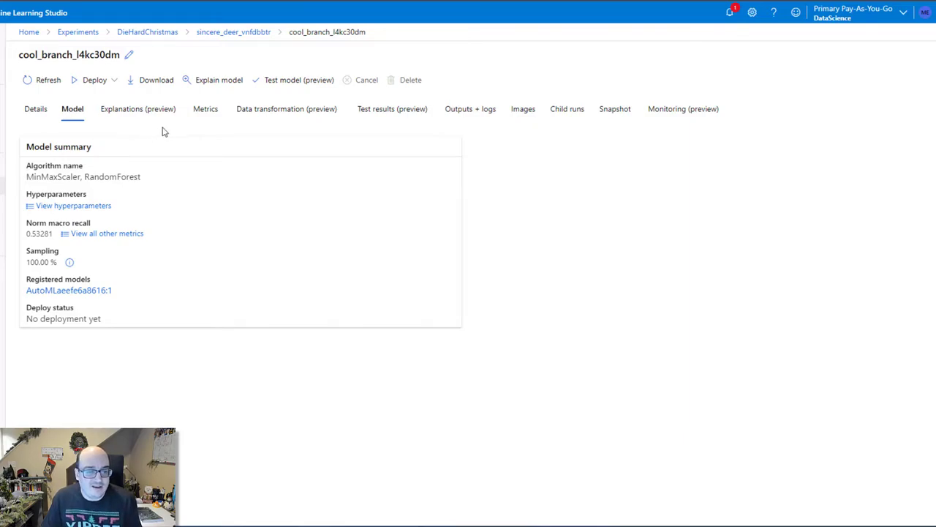
- Open the model's explanations and extend the aggregate feature importance chart to the top 16 features
{"action": "left_click", "coordinate": [137, 115]}
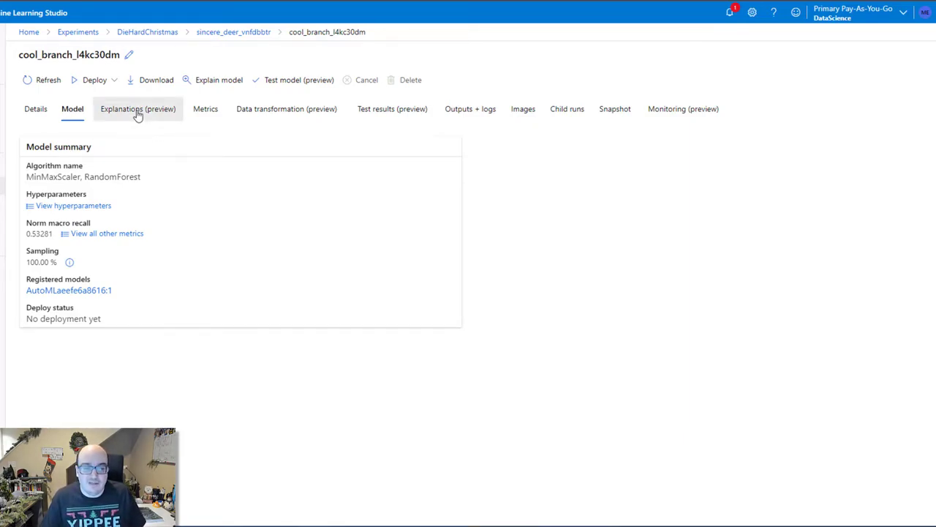
{"action": "left_click", "coordinate": [138, 115]}
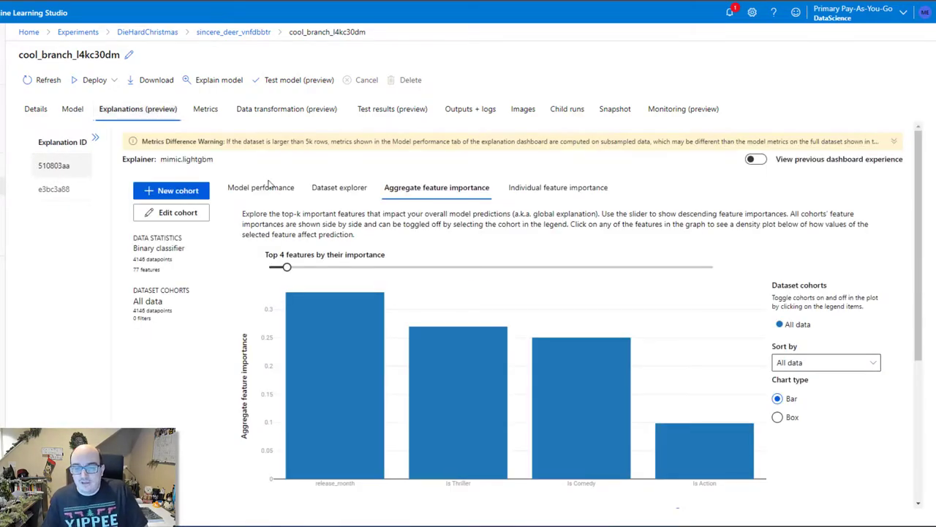
{"action": "scroll", "coordinate": [486, 243], "scroll_direction": "down", "scroll_amount": 1}
{"action": "scroll", "coordinate": [486, 244], "scroll_direction": "down", "scroll_amount": 1}
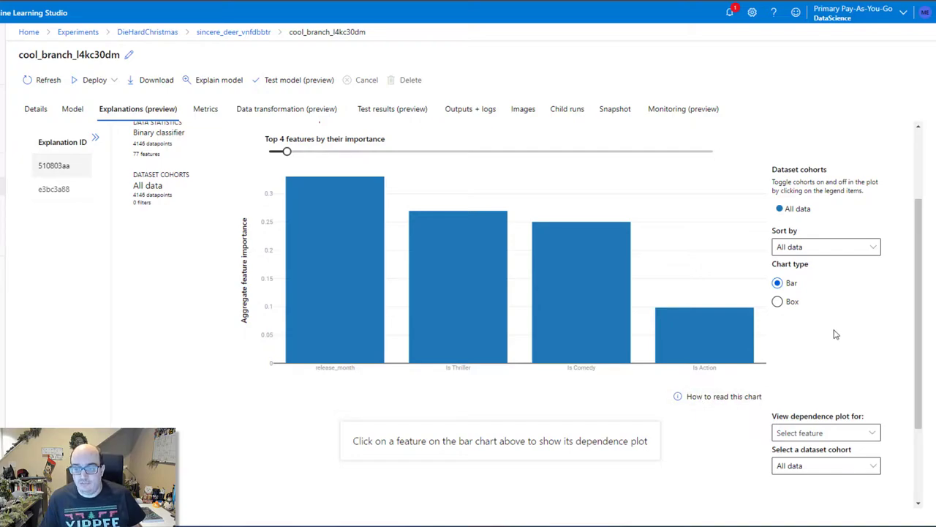
{"action": "left_click_drag", "start_coordinate": [287, 151], "coordinate": [357, 154]}
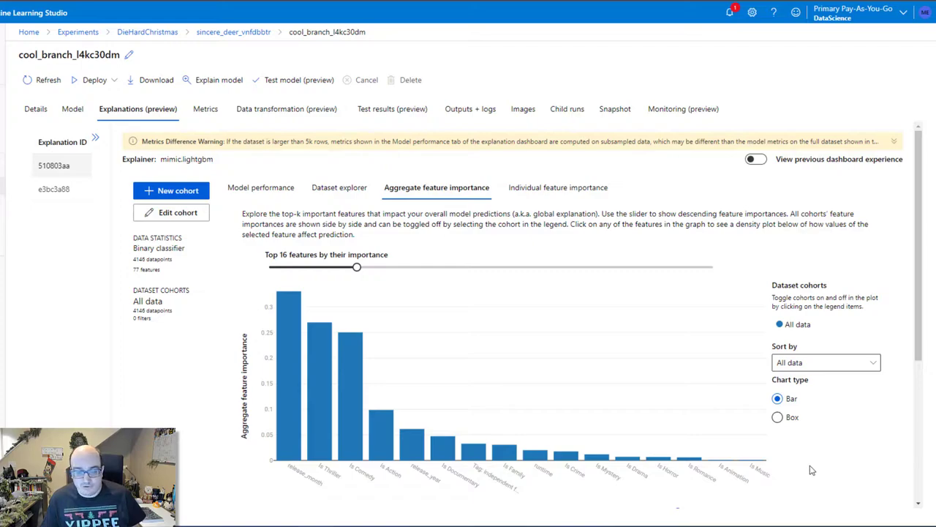
- Show the aggregate feature importance as a Box chart and inspect the spread for release_month
{"action": "left_click", "coordinate": [780, 419]}
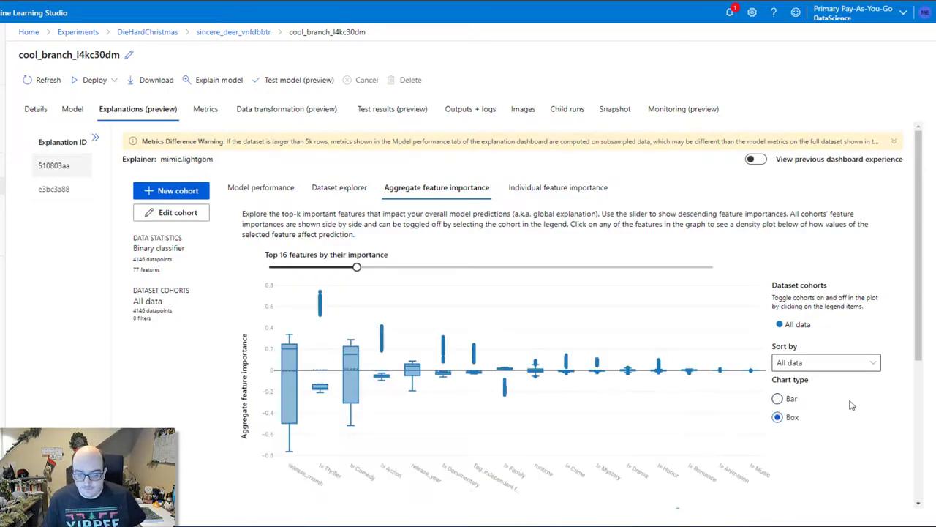
{"action": "scroll", "coordinate": [850, 410], "scroll_direction": "down", "scroll_amount": 1}
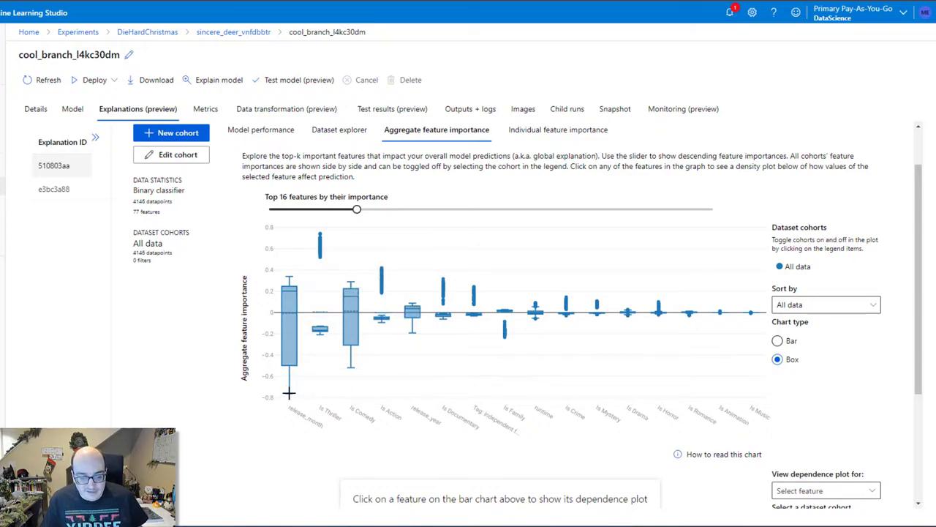
{"action": "mouse_move", "coordinate": [287, 393]}
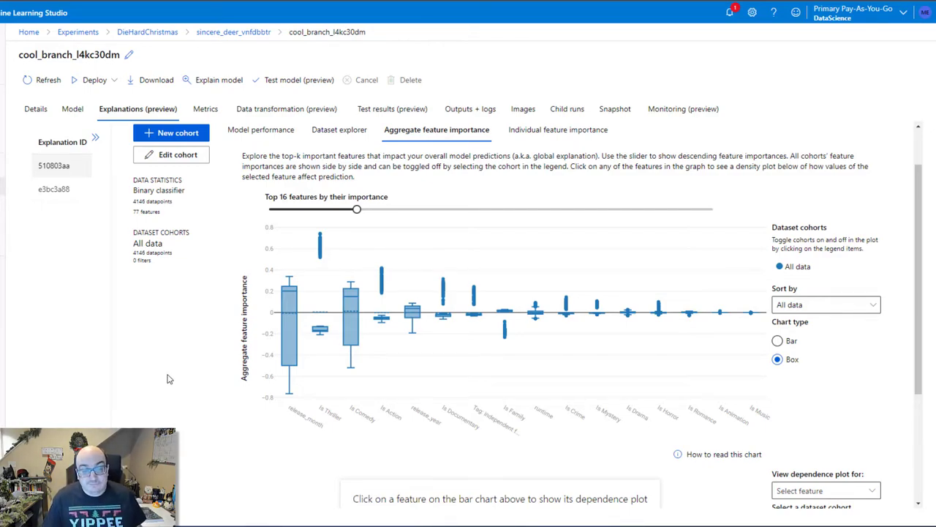
- Open the model's metrics and examine the precision-recall, ROC, calibration, lift and cumulative gains curves down to the confusion matrix
{"action": "left_click", "coordinate": [201, 110]}
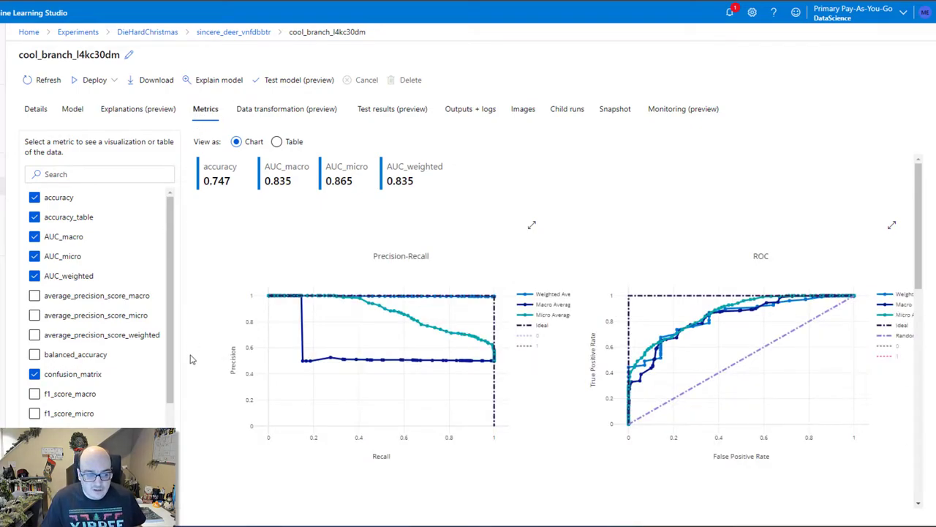
{"action": "scroll", "coordinate": [198, 367], "scroll_direction": "down", "scroll_amount": 1}
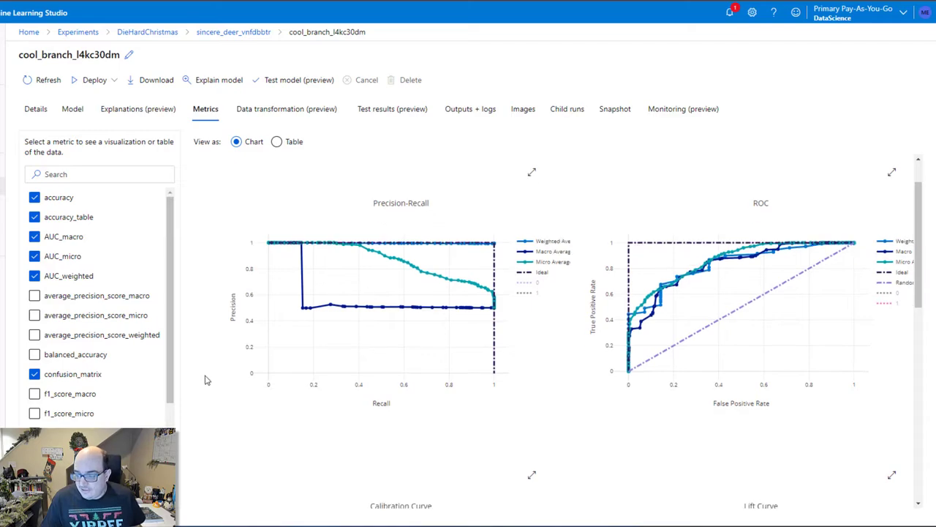
{"action": "scroll", "coordinate": [209, 402], "scroll_direction": "down", "scroll_amount": 1}
{"action": "scroll", "coordinate": [300, 322], "scroll_direction": "up", "scroll_amount": 1}
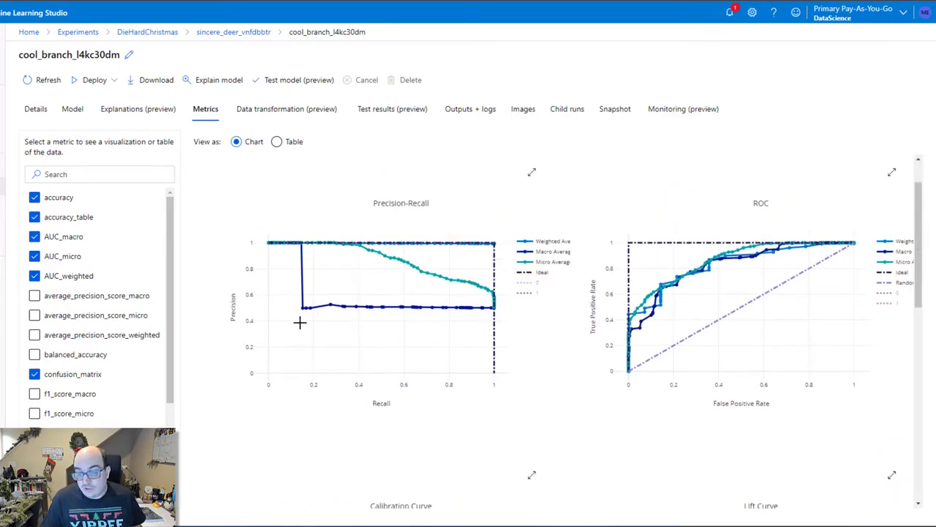
{"action": "scroll", "coordinate": [551, 417], "scroll_direction": "down", "scroll_amount": 2}
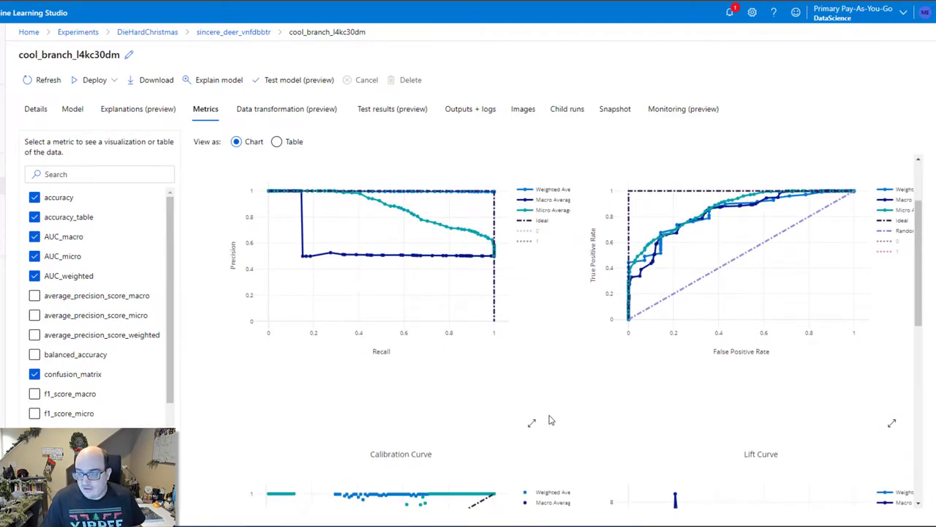
{"action": "scroll", "coordinate": [563, 401], "scroll_direction": "up", "scroll_amount": 1}
{"action": "scroll", "coordinate": [571, 412], "scroll_direction": "down", "scroll_amount": 3}
{"action": "scroll", "coordinate": [569, 412], "scroll_direction": "down", "scroll_amount": 1}
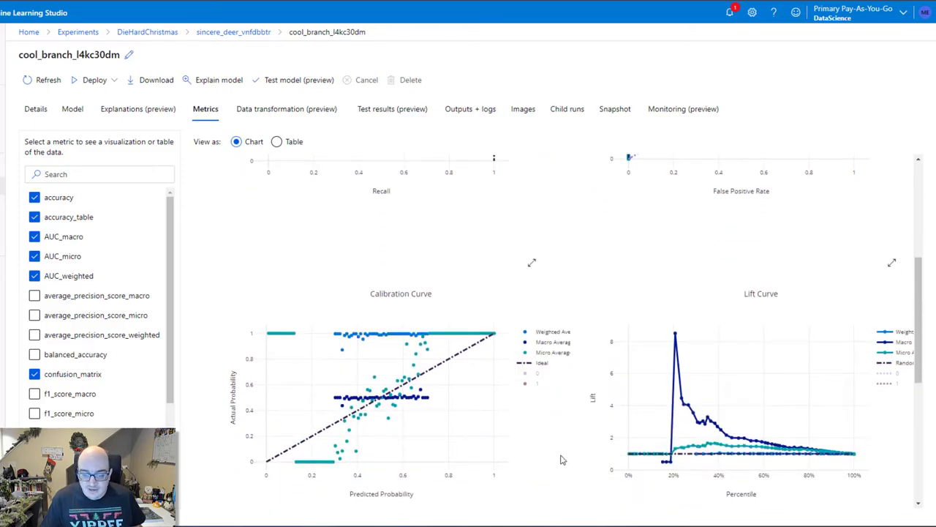
{"action": "scroll", "coordinate": [560, 455], "scroll_direction": "down", "scroll_amount": 2}
{"action": "scroll", "coordinate": [563, 460], "scroll_direction": "down", "scroll_amount": 3}
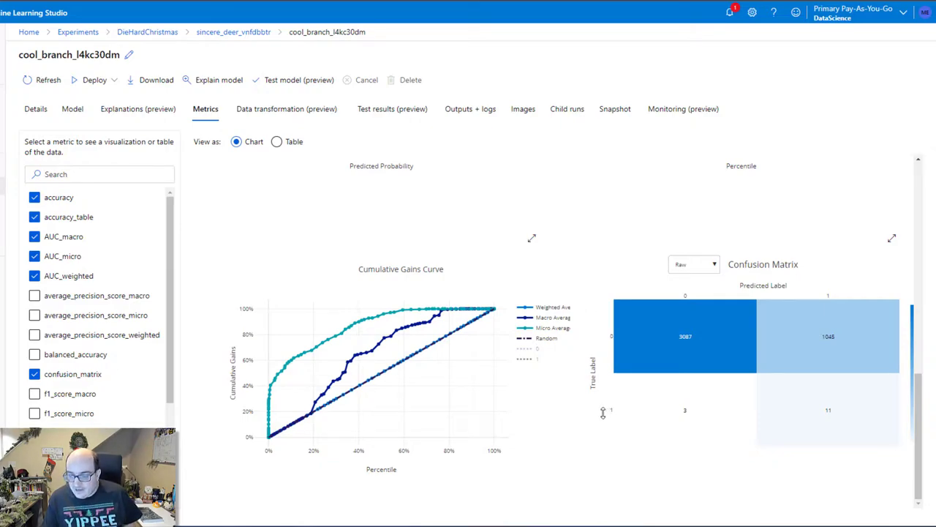
- Inspect the true-label 1 cells of the confusion matrix and switch the matrix from raw counts to Normalized
{"action": "mouse_move", "coordinate": [830, 418]}
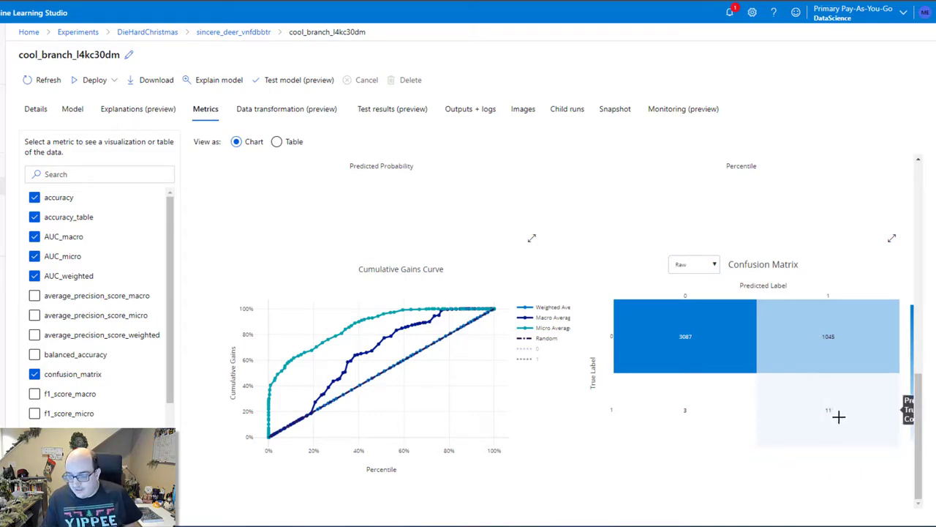
{"action": "mouse_move", "coordinate": [688, 418]}
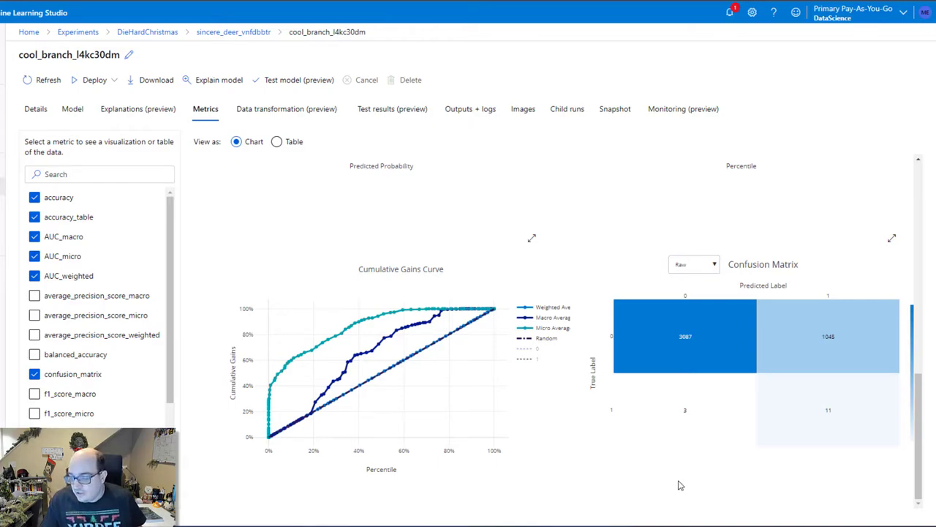
{"action": "left_click", "coordinate": [696, 265]}
{"action": "left_click", "coordinate": [692, 306]}
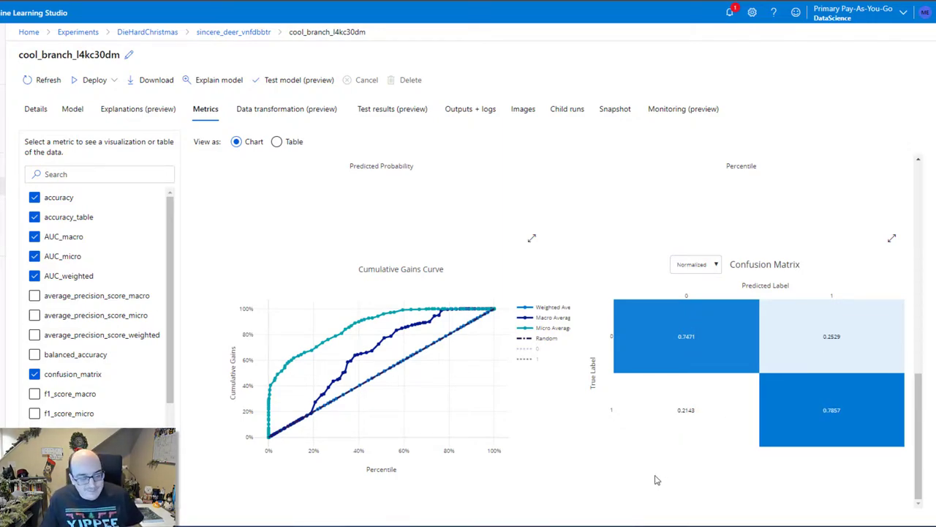
{"action": "scroll", "coordinate": [625, 468], "scroll_direction": "up", "scroll_amount": 3}
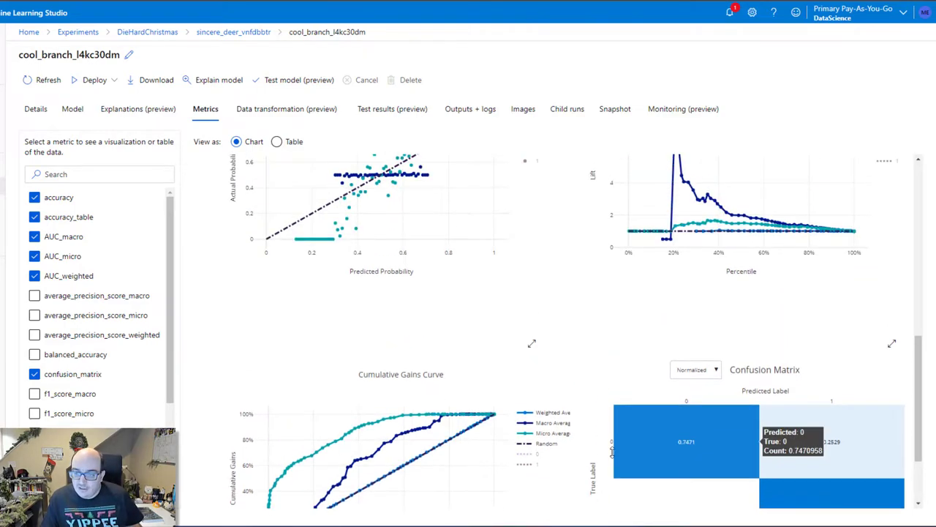
{"action": "scroll", "coordinate": [619, 441], "scroll_direction": "up", "scroll_amount": 5}
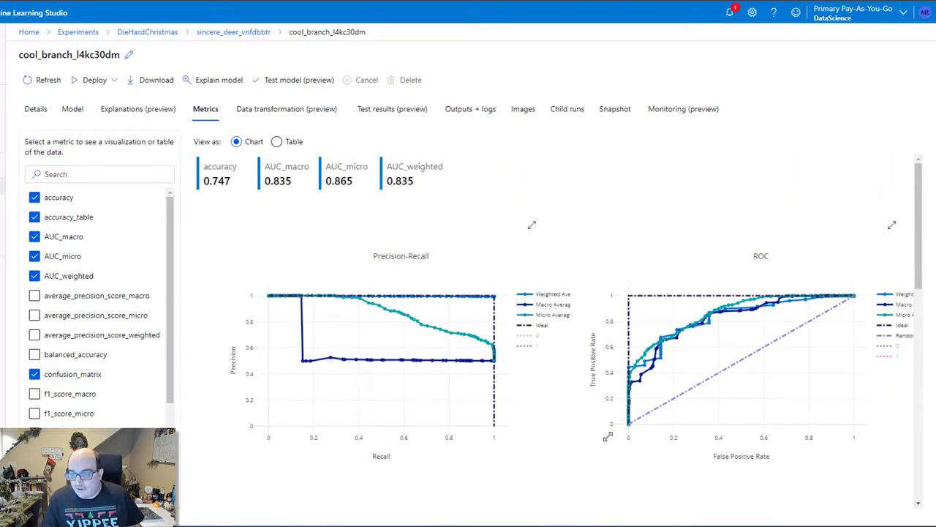
- Review the metric curves and normalized confusion matrix of the best model, and return to the DieHardChristmas experiment
{"action": "scroll", "coordinate": [593, 442], "scroll_direction": "down", "scroll_amount": 5}
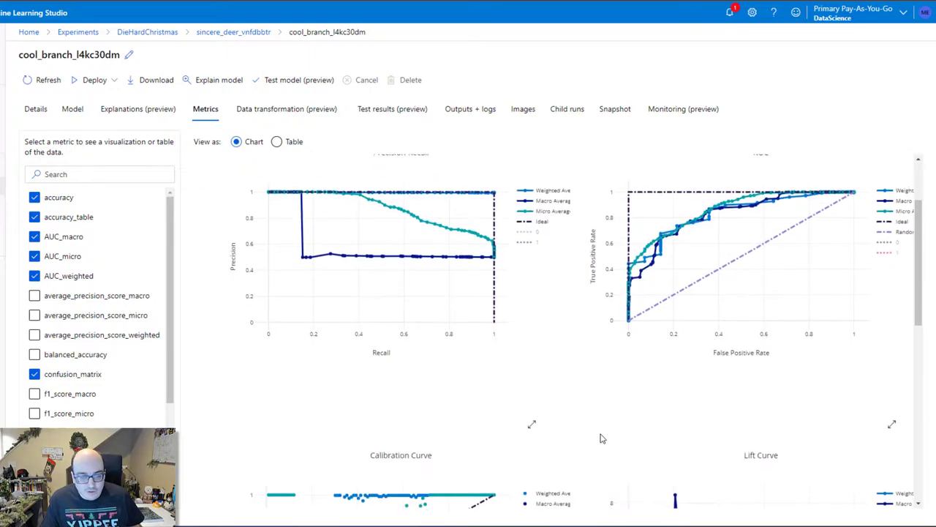
{"action": "scroll", "coordinate": [601, 439], "scroll_direction": "down", "scroll_amount": 3}
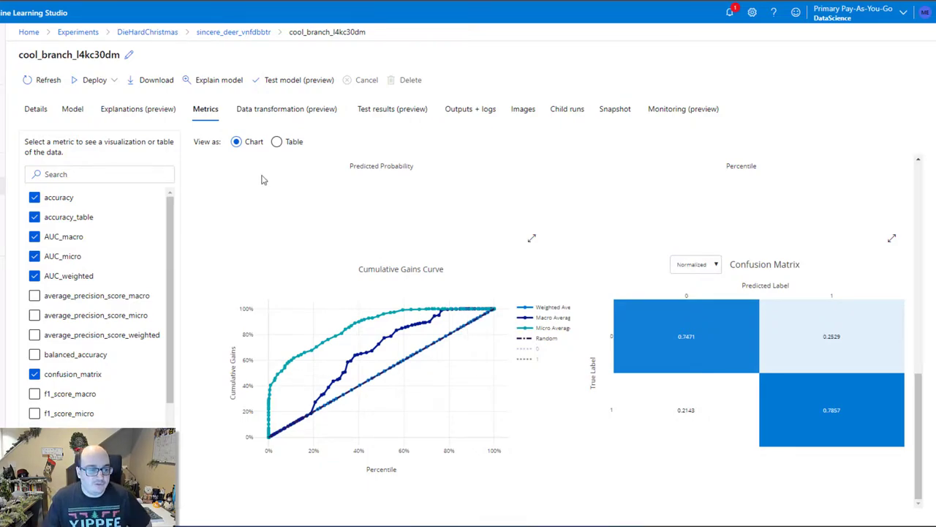
{"action": "scroll", "coordinate": [226, 198], "scroll_direction": "up", "scroll_amount": 4}
{"action": "scroll", "coordinate": [231, 199], "scroll_direction": "up", "scroll_amount": 2}
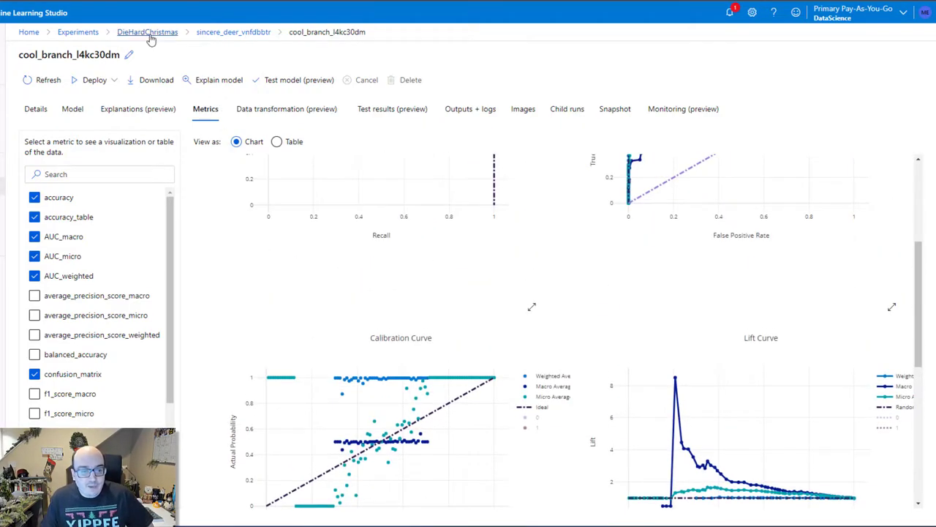
{"action": "left_click", "coordinate": [148, 34]}
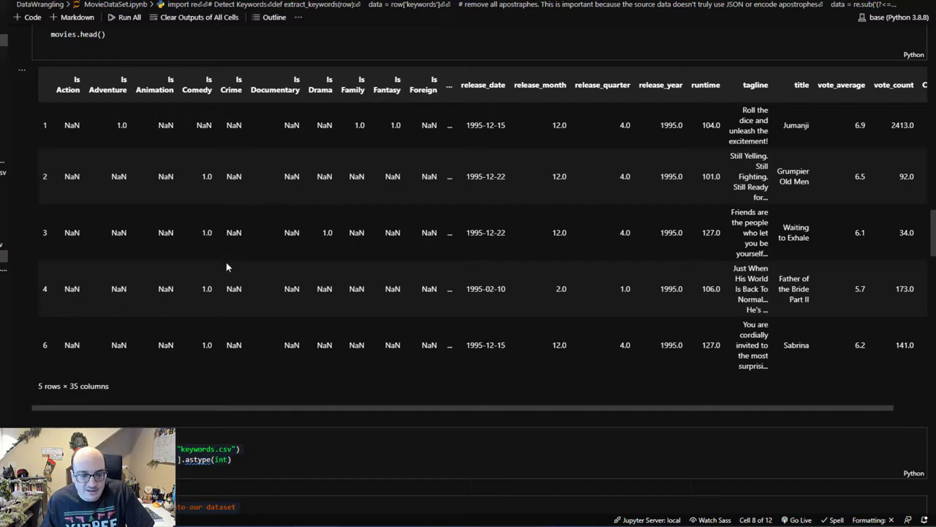
- Look over the movies.head() output and the cells that load and merge the keywords dataset in MovieDataSet.ipynb
{"action": "scroll", "coordinate": [226, 265], "scroll_direction": "down", "scroll_amount": 1}
{"action": "scroll", "coordinate": [226, 265], "scroll_direction": "up", "scroll_amount": 1}
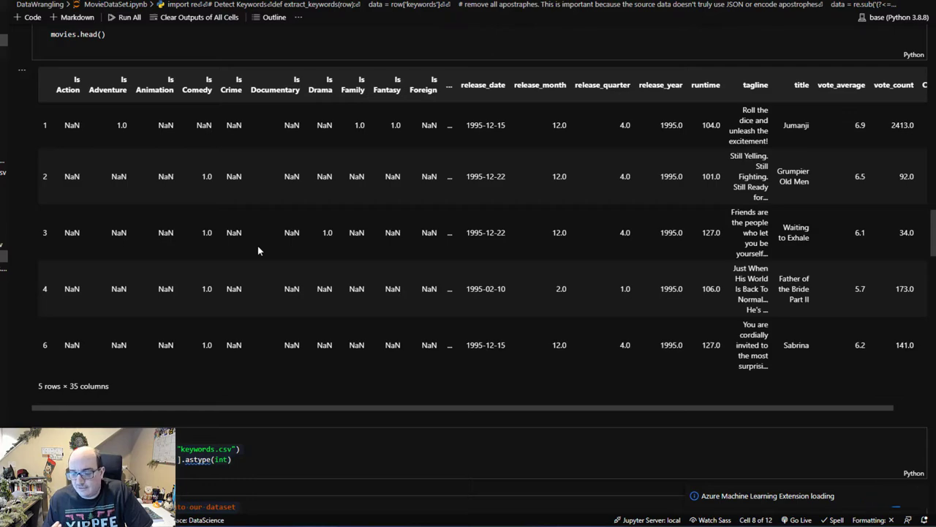
{"action": "scroll", "coordinate": [270, 264], "scroll_direction": "down", "scroll_amount": 3}
{"action": "scroll", "coordinate": [275, 267], "scroll_direction": "down", "scroll_amount": 1}
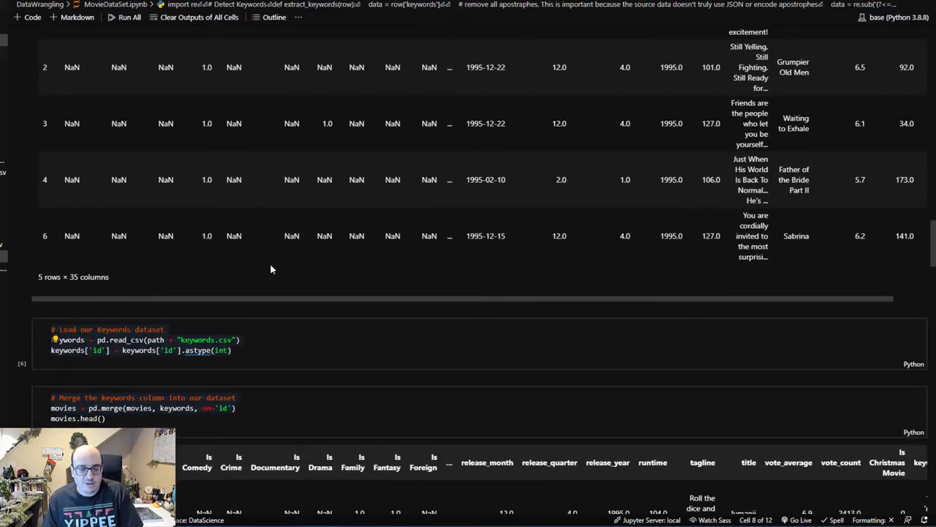
{"action": "scroll", "coordinate": [258, 276], "scroll_direction": "down", "scroll_amount": 2}
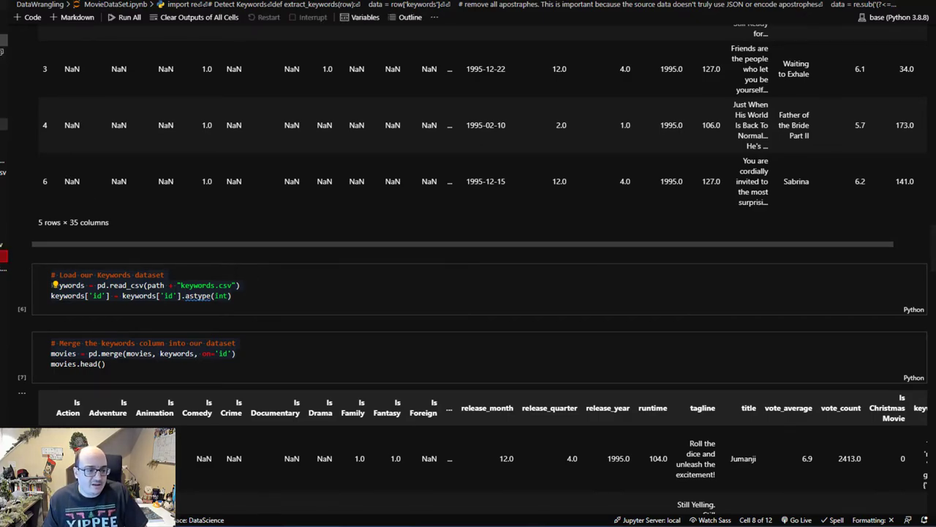
- Open keywords.csv, read the movie keyword entries around line 581 from the start of the rows, and close the file
{"action": "left_click", "coordinate": [3, 137]}
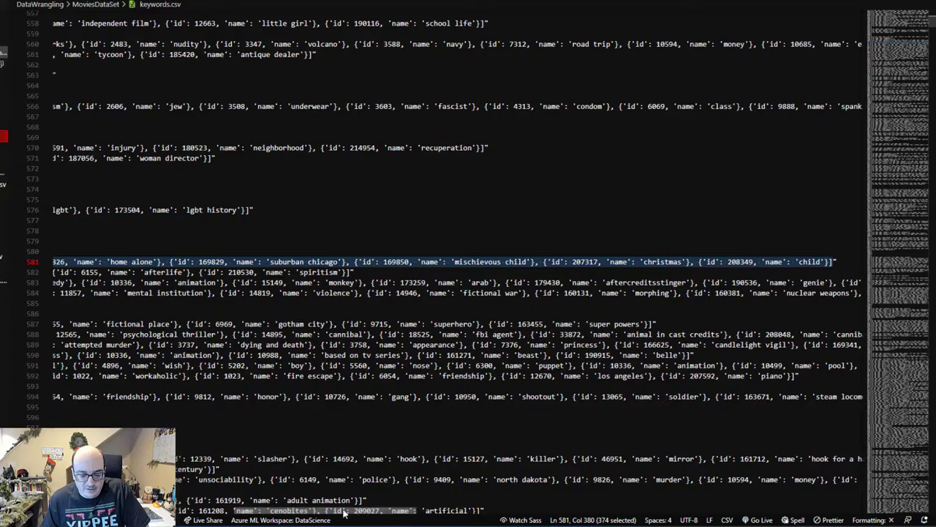
{"action": "scroll", "coordinate": [360, 512], "scroll_direction": "left", "scroll_amount": 10}
{"action": "scroll", "coordinate": [459, 262], "scroll_direction": "left", "scroll_amount": 1}
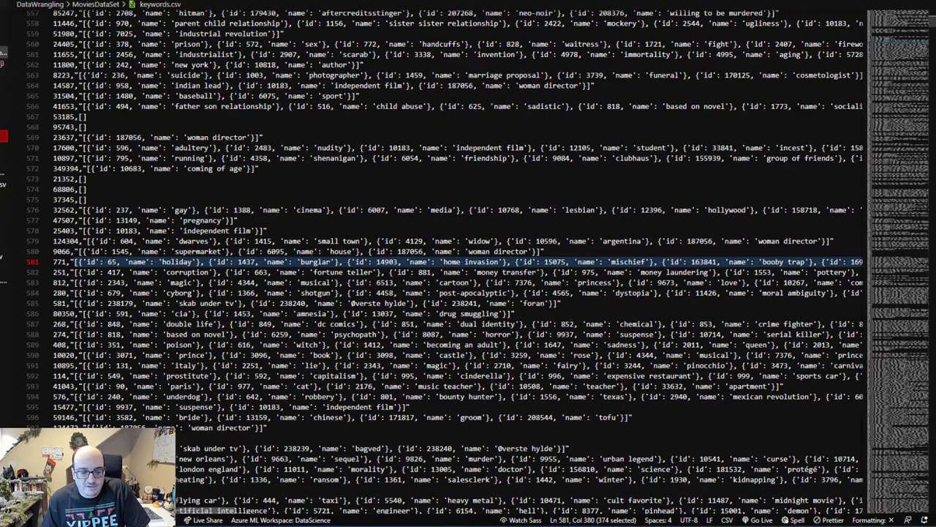
{"action": "scroll", "coordinate": [468, 262], "scroll_direction": "up", "scroll_amount": 2}
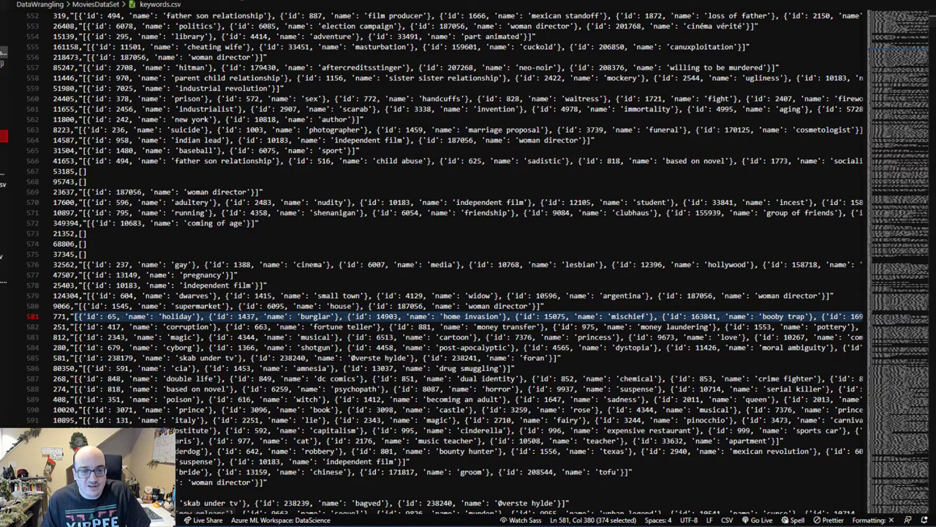
{"action": "key", "text": "ctrl+w"}
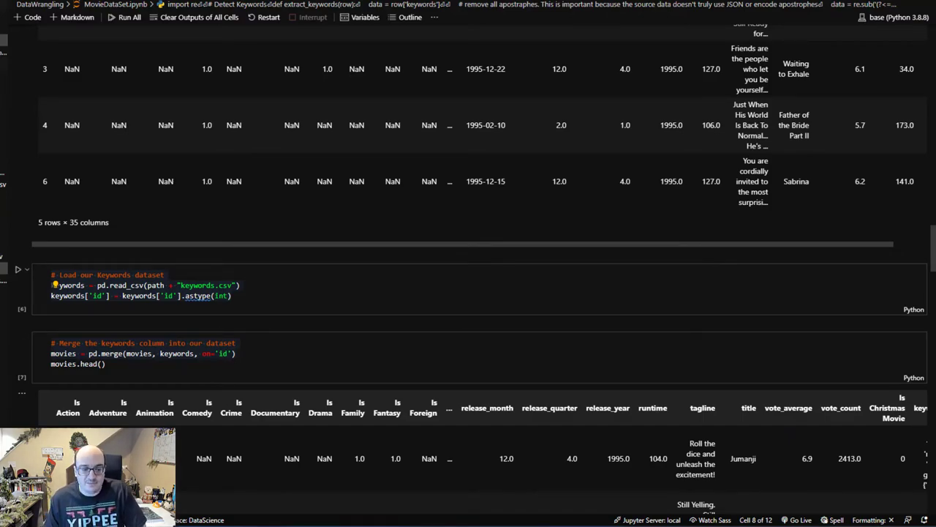
- Examine the cells that load and merge the keywords, and bring the keywords column of the merged movies table into view
{"action": "scroll", "coordinate": [468, 263], "scroll_direction": "down", "scroll_amount": 2}
{"action": "left_click", "coordinate": [240, 230]}
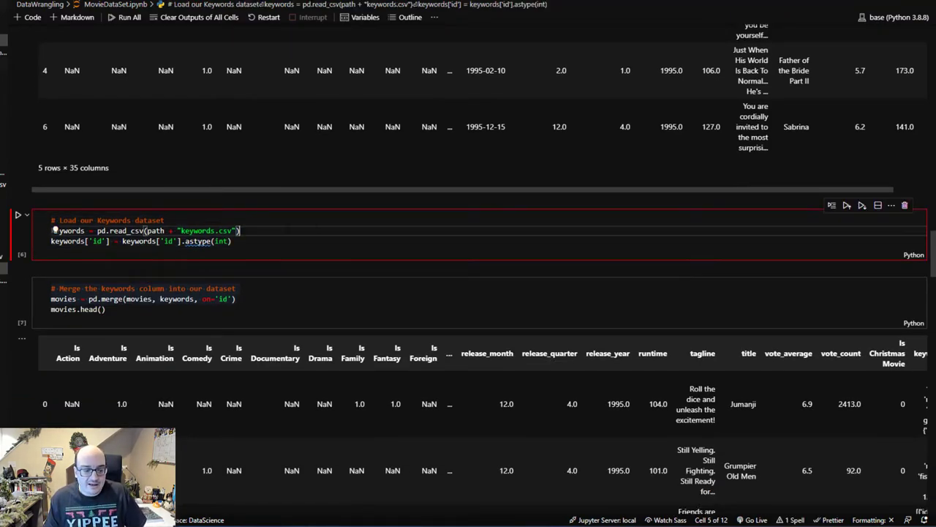
{"action": "scroll", "coordinate": [325, 340], "scroll_direction": "down", "scroll_amount": 1}
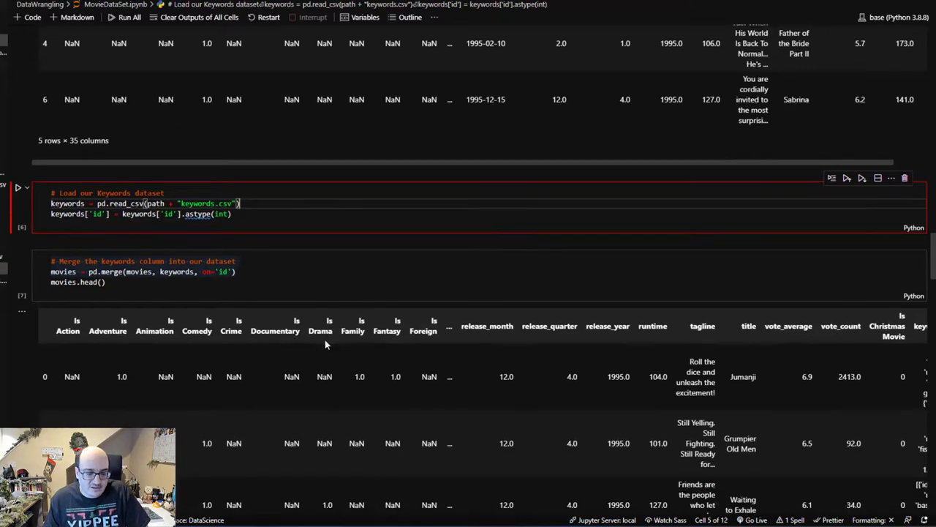
{"action": "scroll", "coordinate": [326, 344], "scroll_direction": "down", "scroll_amount": 4}
{"action": "left_click", "coordinate": [344, 347]}
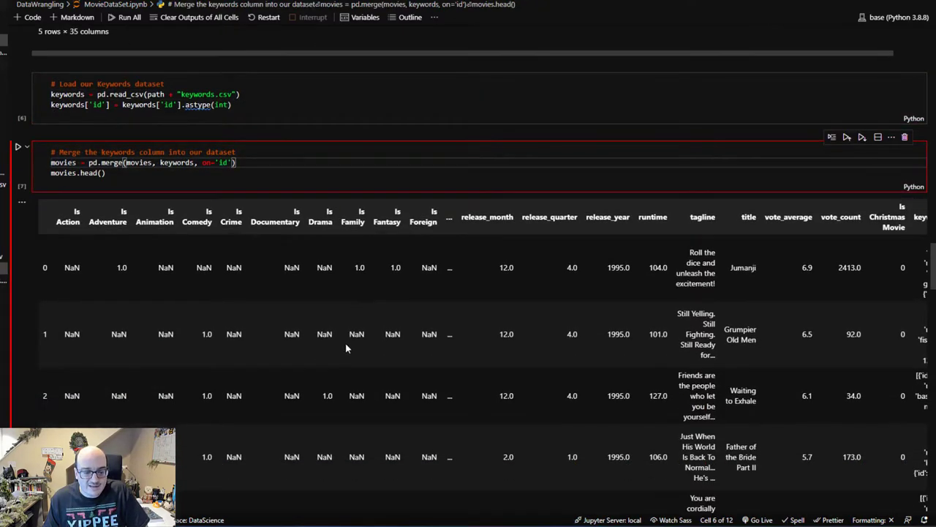
{"action": "scroll", "coordinate": [346, 349], "scroll_direction": "down", "scroll_amount": 2}
{"action": "scroll", "coordinate": [359, 336], "scroll_direction": "down", "scroll_amount": 1}
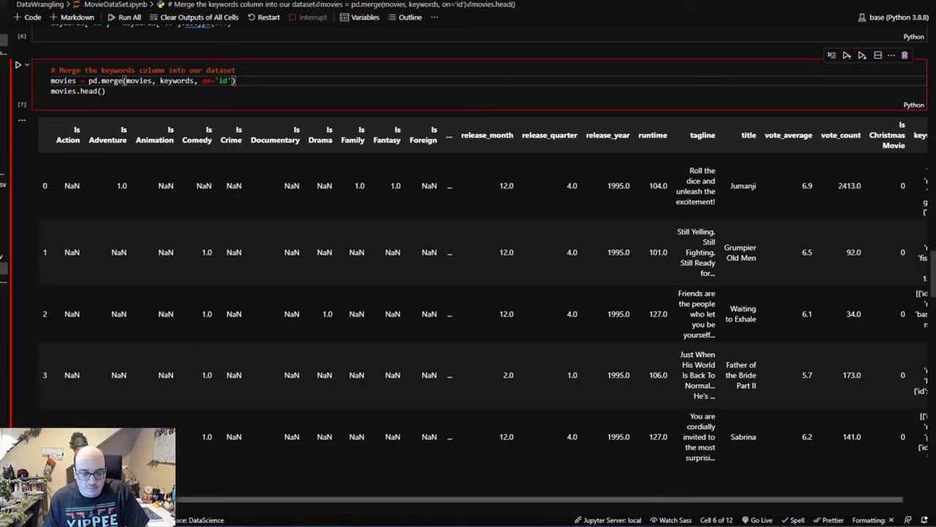
{"action": "left_click_drag", "start_coordinate": [256, 504], "coordinate": [510, 504]}
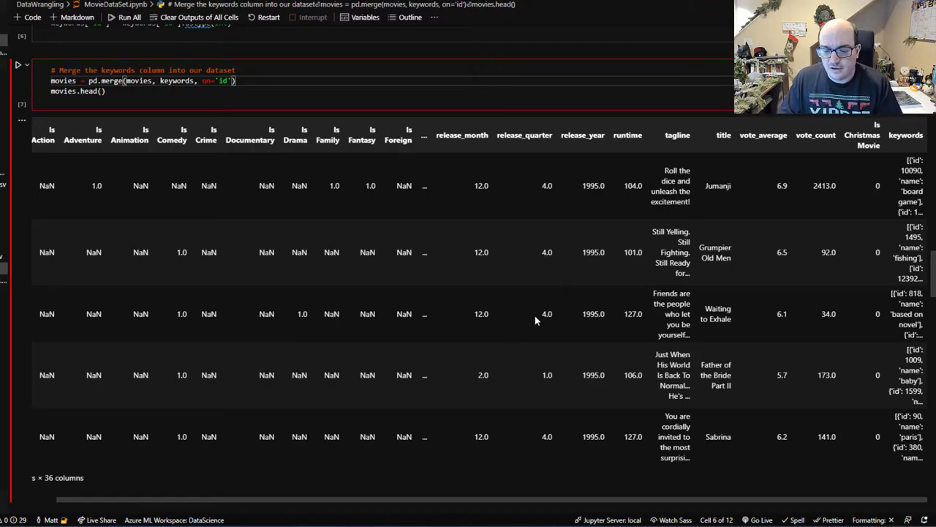
- Read the cell that filters out rows without keywords and the extract_keywords function in the cell after it
{"action": "scroll", "coordinate": [535, 316], "scroll_direction": "down", "scroll_amount": 3}
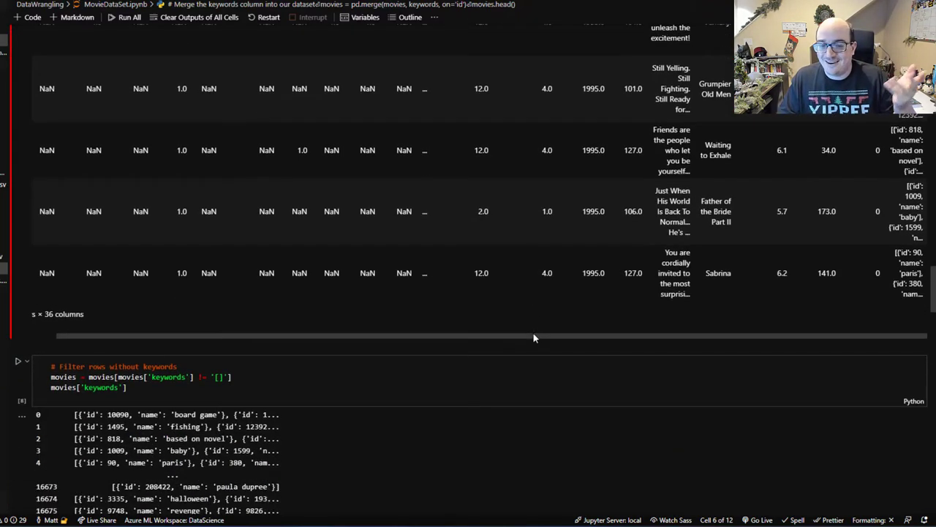
{"action": "scroll", "coordinate": [518, 346], "scroll_direction": "down", "scroll_amount": 1}
{"action": "scroll", "coordinate": [520, 348], "scroll_direction": "down", "scroll_amount": 2}
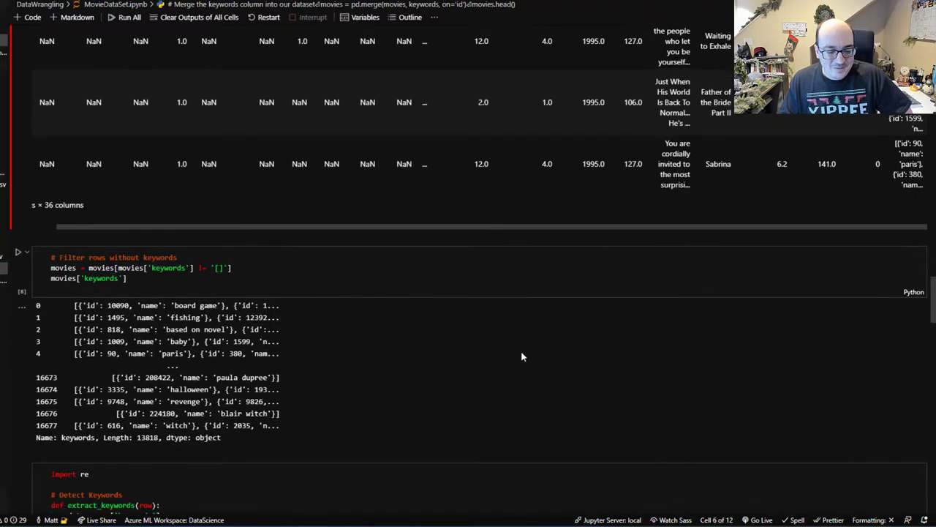
{"action": "scroll", "coordinate": [523, 359], "scroll_direction": "down", "scroll_amount": 5}
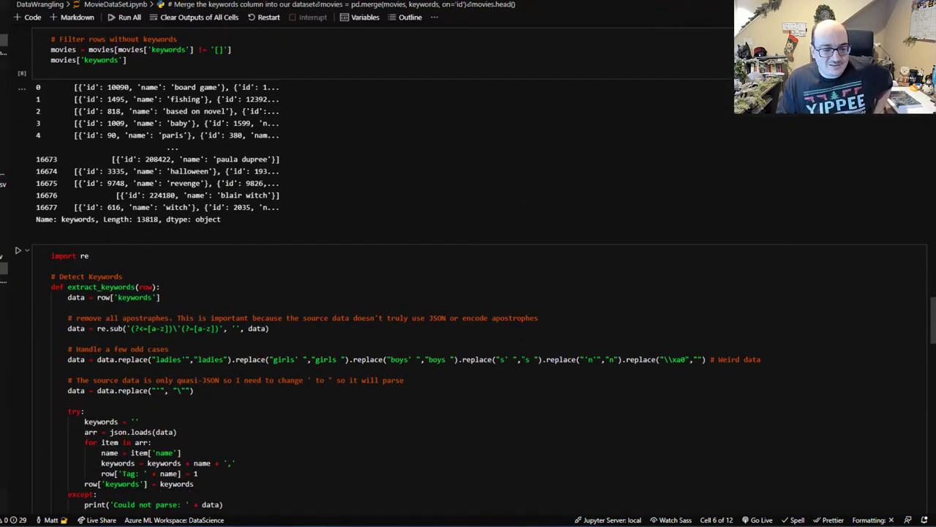
{"action": "scroll", "coordinate": [522, 368], "scroll_direction": "down", "scroll_amount": 2}
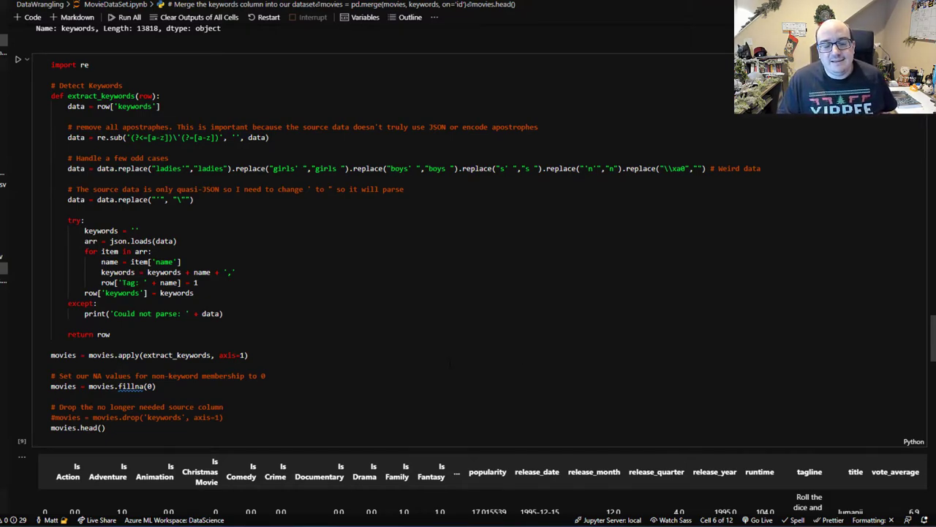
- Inspect the movies table produced after applying extract_keywords and fillna(0), across its full width
{"action": "scroll", "coordinate": [466, 372], "scroll_direction": "down", "scroll_amount": 5}
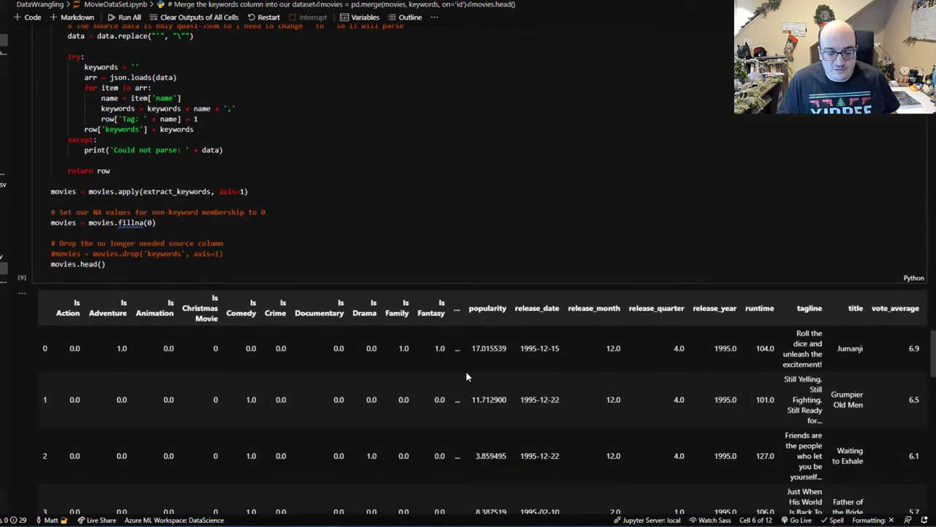
{"action": "scroll", "coordinate": [476, 461], "scroll_direction": "down", "scroll_amount": 1}
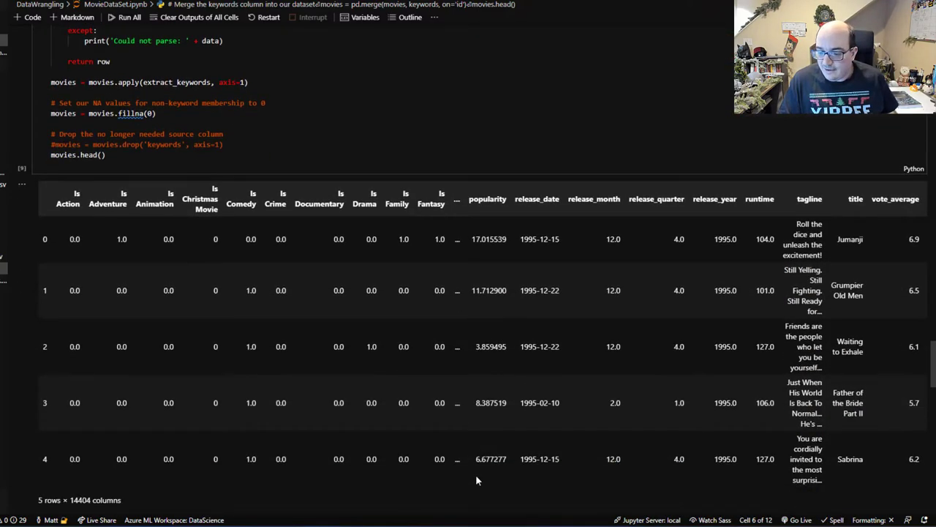
{"action": "scroll", "coordinate": [258, 481], "scroll_direction": "down", "scroll_amount": 1}
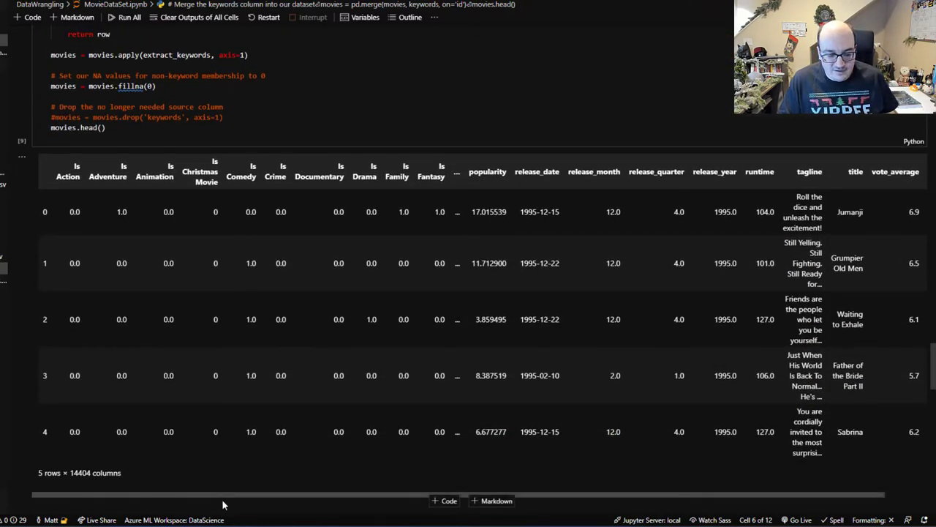
{"action": "left_click_drag", "start_coordinate": [233, 496], "coordinate": [356, 496]}
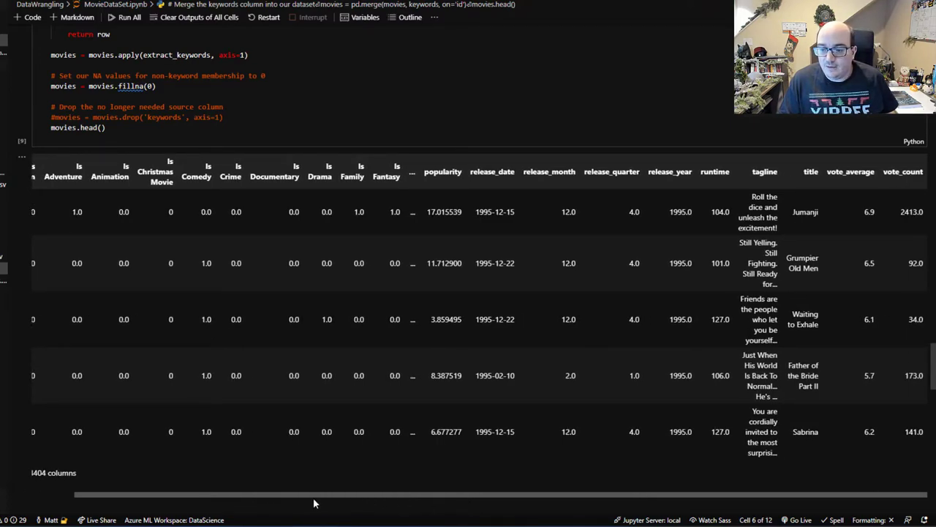
{"action": "left_click_drag", "start_coordinate": [313, 502], "coordinate": [179, 505]}
- Check the cells that set the id index and export Processed.csv, and return to the extract_keywords code
{"action": "scroll", "coordinate": [316, 441], "scroll_direction": "down", "scroll_amount": 2}
{"action": "scroll", "coordinate": [338, 449], "scroll_direction": "down", "scroll_amount": 4}
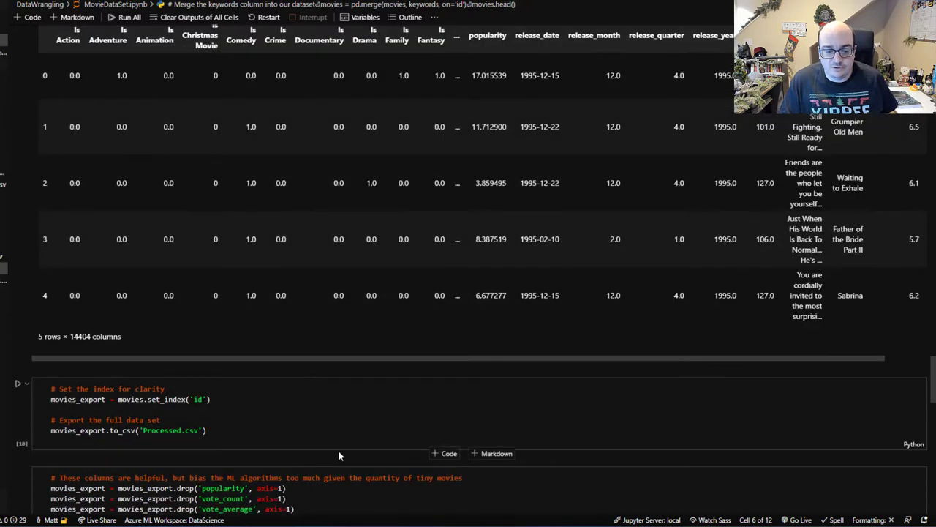
{"action": "scroll", "coordinate": [300, 376], "scroll_direction": "up", "scroll_amount": 5}
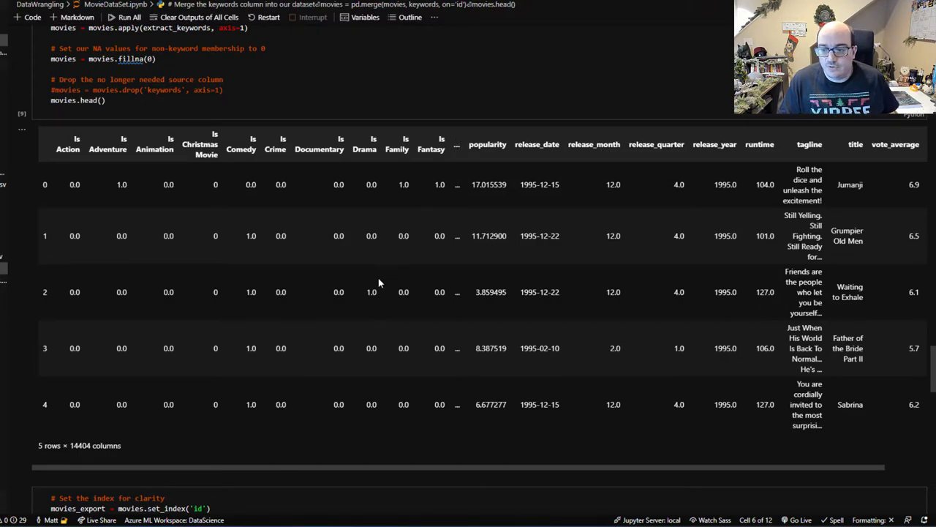
{"action": "scroll", "coordinate": [379, 282], "scroll_direction": "up", "scroll_amount": 9}
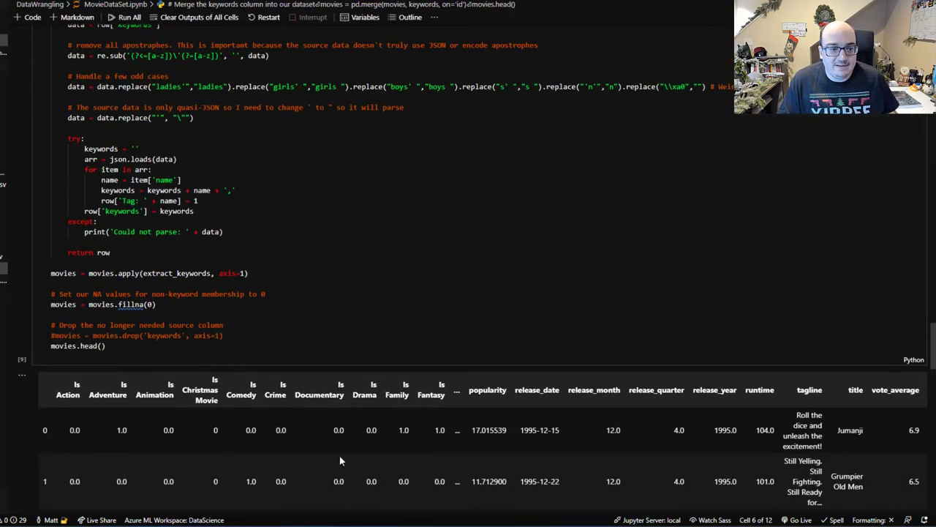
- Switch to Azure Machine Learning Studio in Microsoft Edge and open the heroic_wire_wj8pswp1 run of the DieHardChristmas experiment
{"action": "mouse_move", "coordinate": [414, 525]}
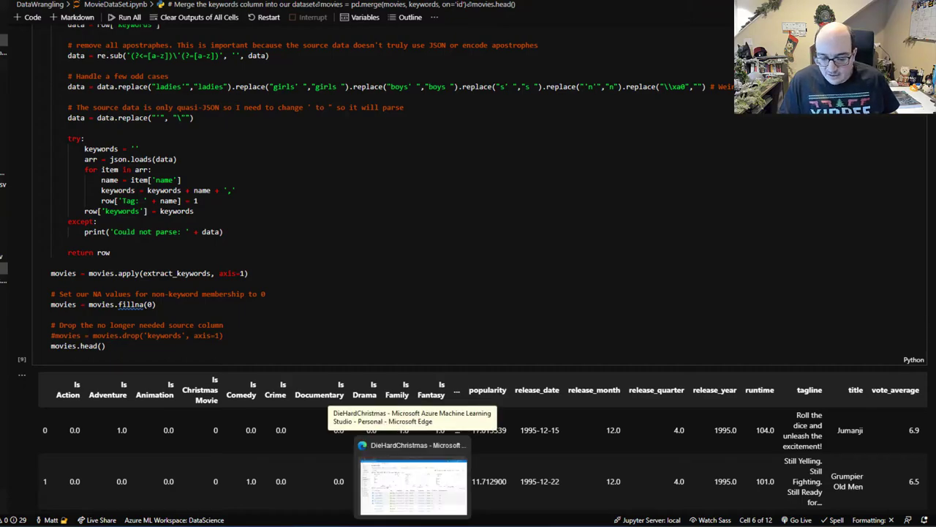
{"action": "left_click", "coordinate": [413, 525]}
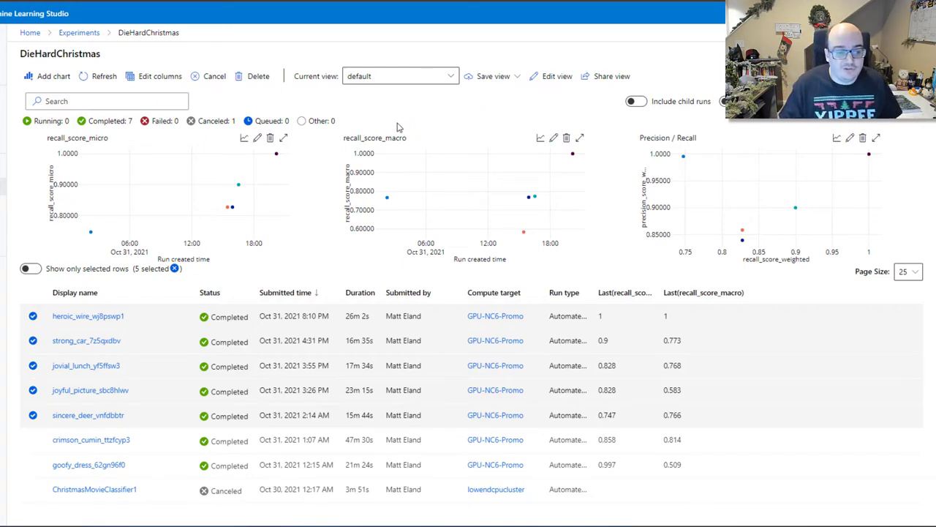
{"action": "left_click", "coordinate": [87, 316]}
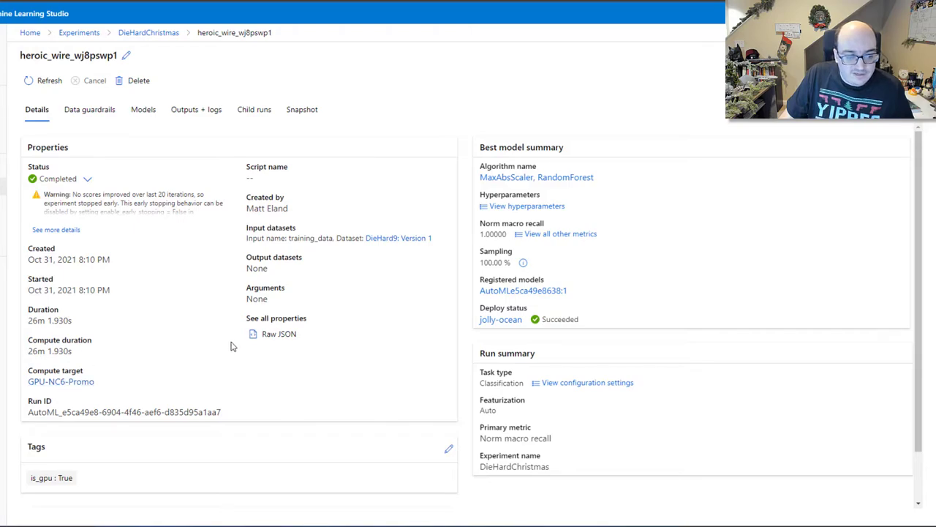
- Open the best model (MaxAbsScaler, RandomForest) and review its metrics charts, from Precision-Recall and ROC down to the Confusion Matrix
{"action": "left_click", "coordinate": [514, 180]}
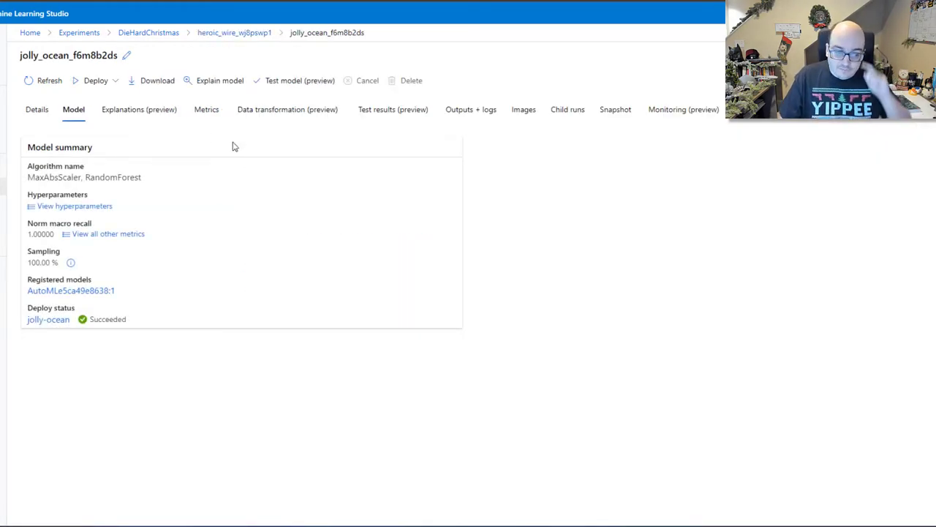
{"action": "left_click", "coordinate": [207, 110]}
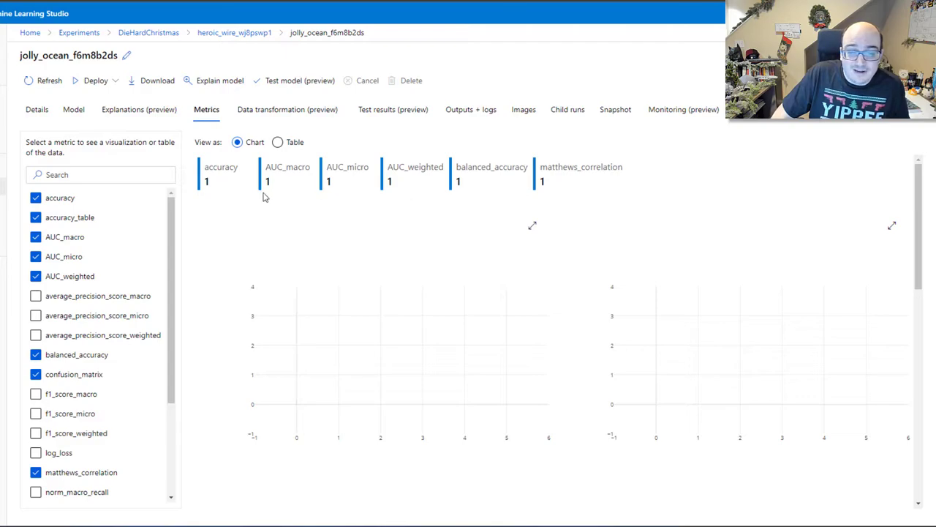
{"action": "scroll", "coordinate": [197, 267], "scroll_direction": "down", "scroll_amount": 1}
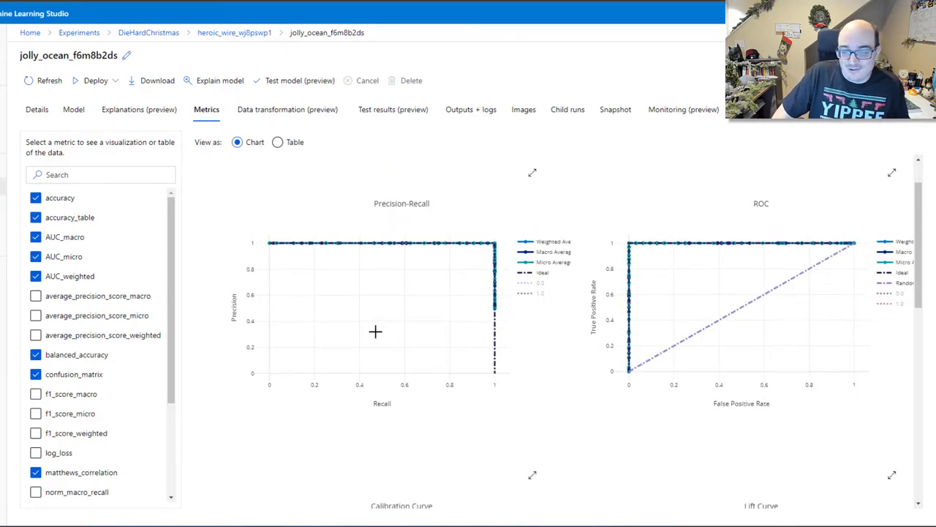
{"action": "mouse_move", "coordinate": [622, 358]}
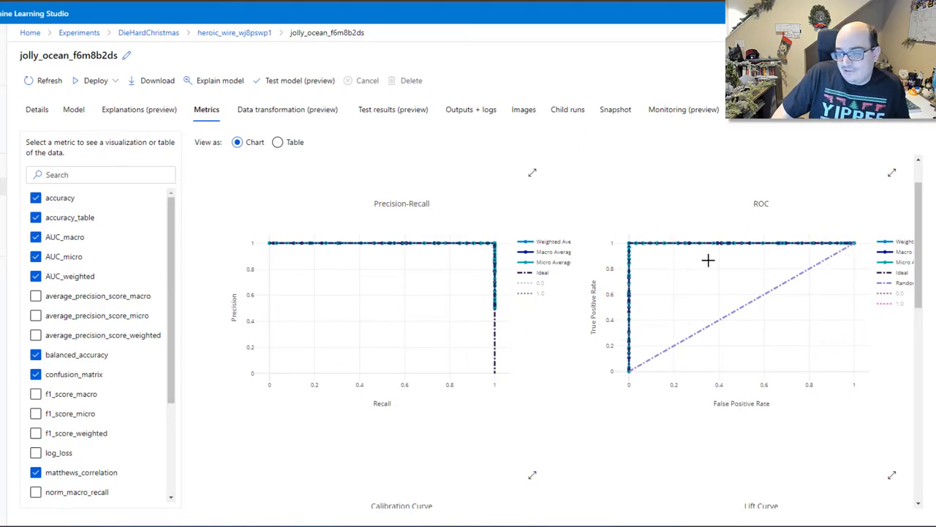
{"action": "scroll", "coordinate": [801, 422], "scroll_direction": "down", "scroll_amount": 1}
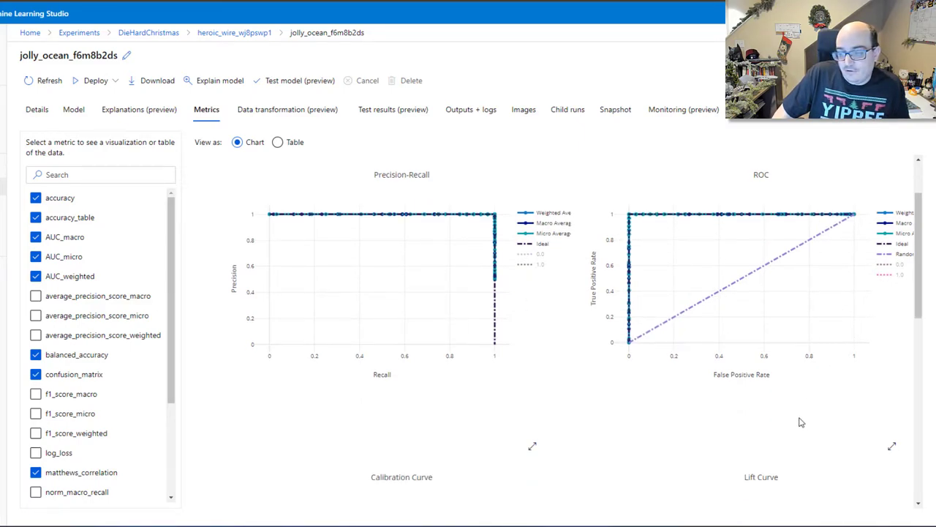
{"action": "scroll", "coordinate": [801, 422], "scroll_direction": "down", "scroll_amount": 4}
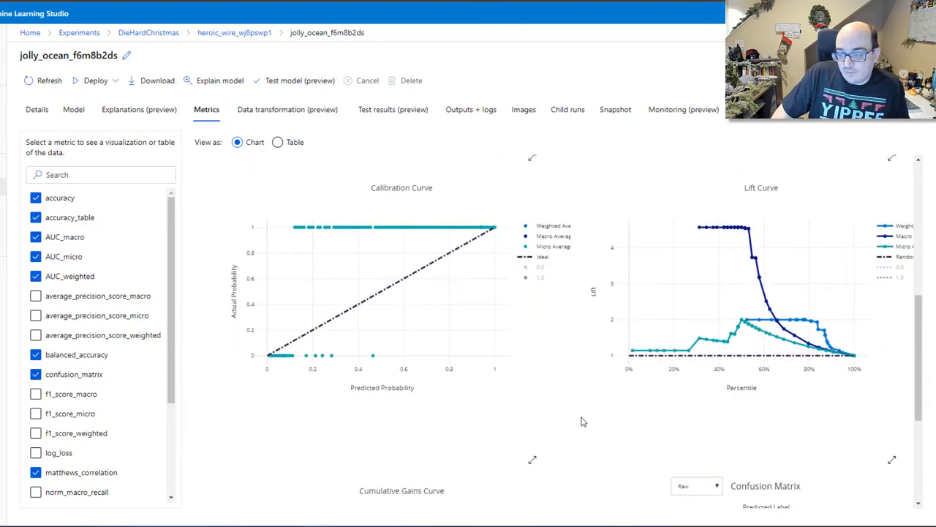
{"action": "scroll", "coordinate": [569, 418], "scroll_direction": "down", "scroll_amount": 3}
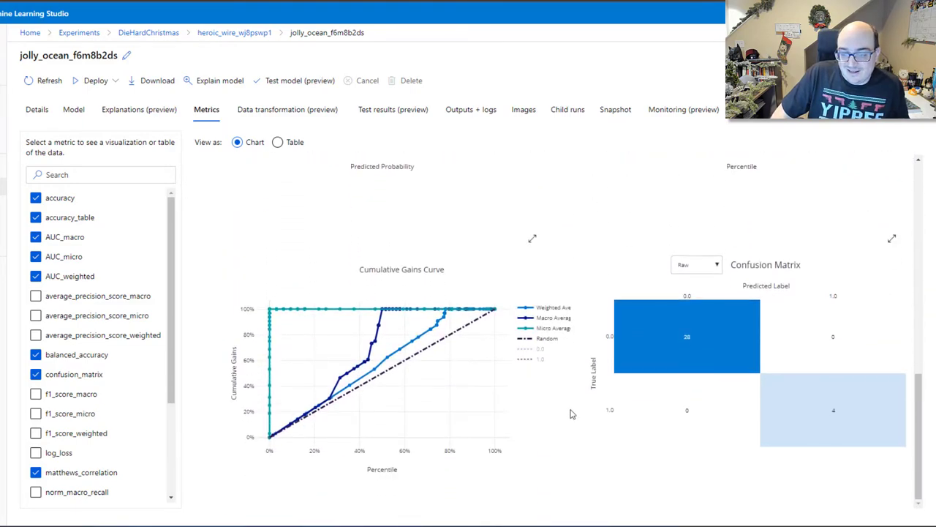
- Set the Confusion Matrix to Normalized and inspect its true negative and true positive cells alongside the other curves
{"action": "left_click", "coordinate": [688, 264]}
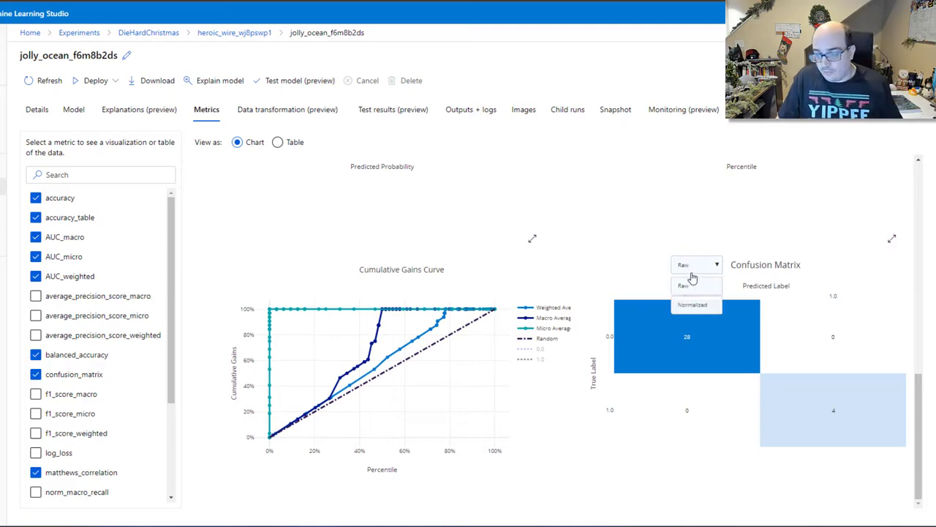
{"action": "left_click", "coordinate": [687, 304]}
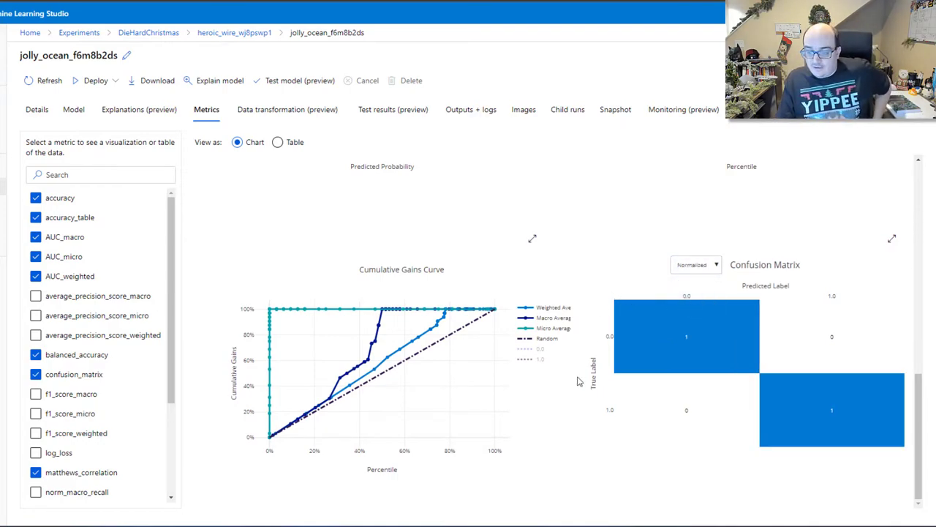
{"action": "mouse_move", "coordinate": [634, 322]}
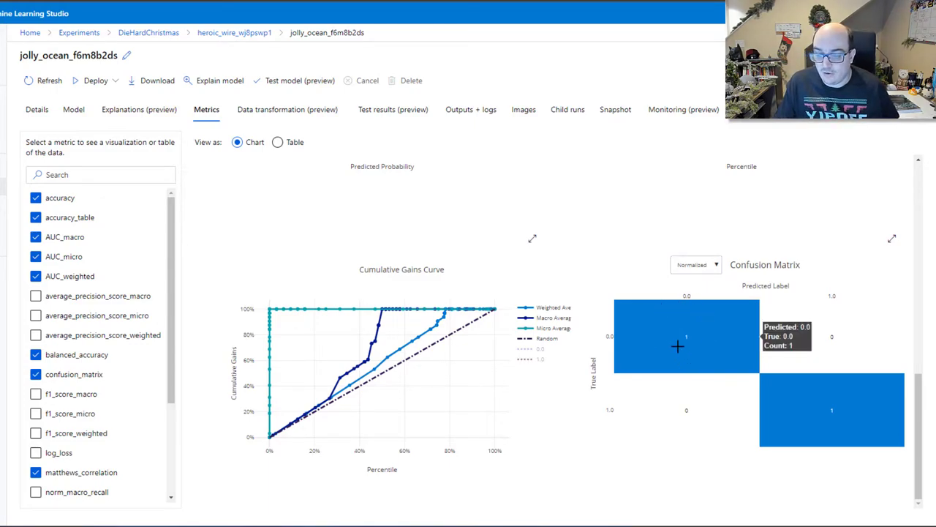
{"action": "mouse_move", "coordinate": [853, 429]}
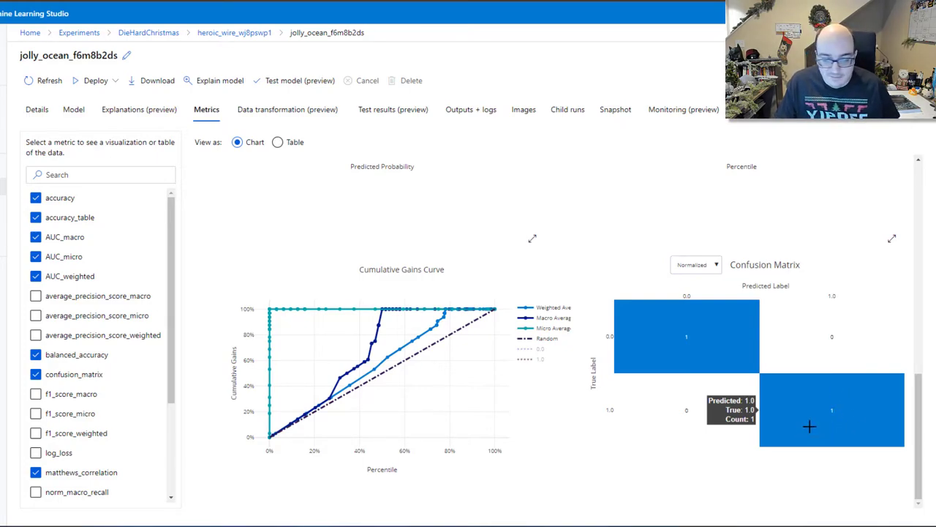
{"action": "mouse_move", "coordinate": [671, 338]}
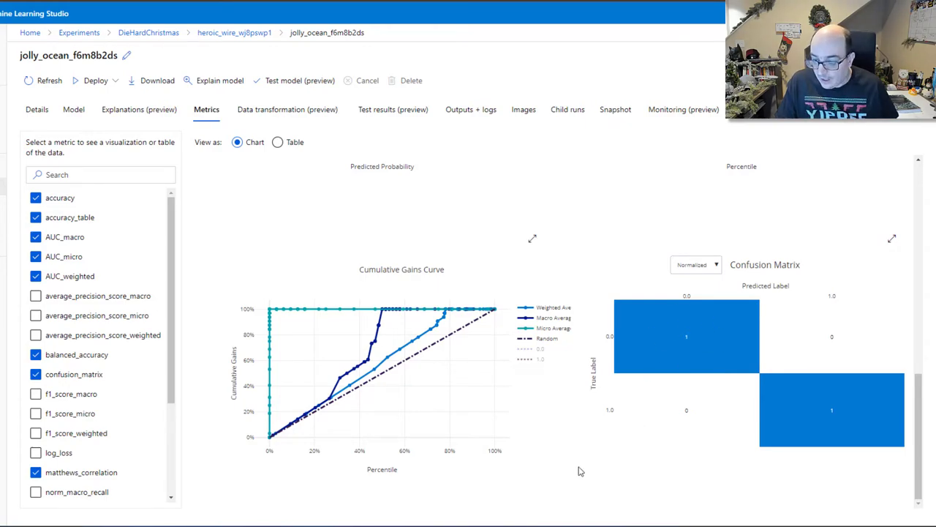
{"action": "scroll", "coordinate": [579, 472], "scroll_direction": "up", "scroll_amount": 5}
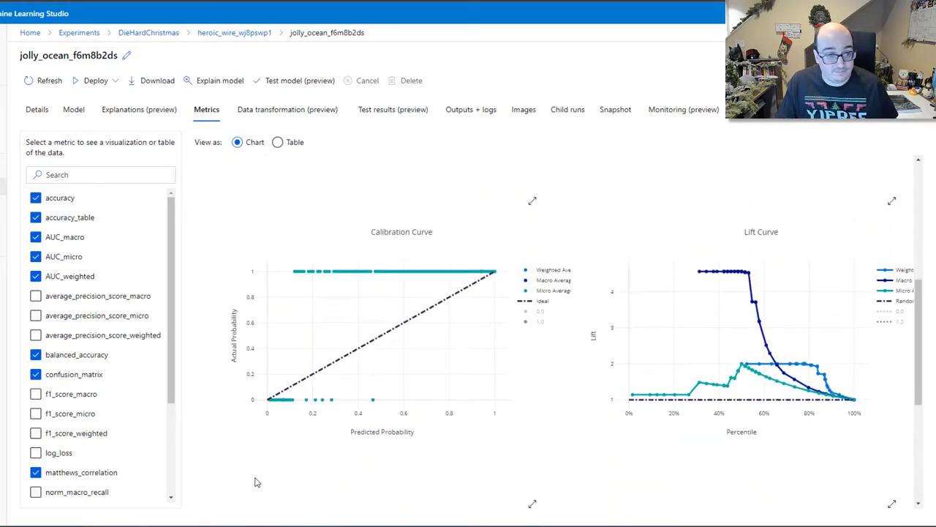
{"action": "scroll", "coordinate": [205, 301], "scroll_direction": "down", "scroll_amount": 4}
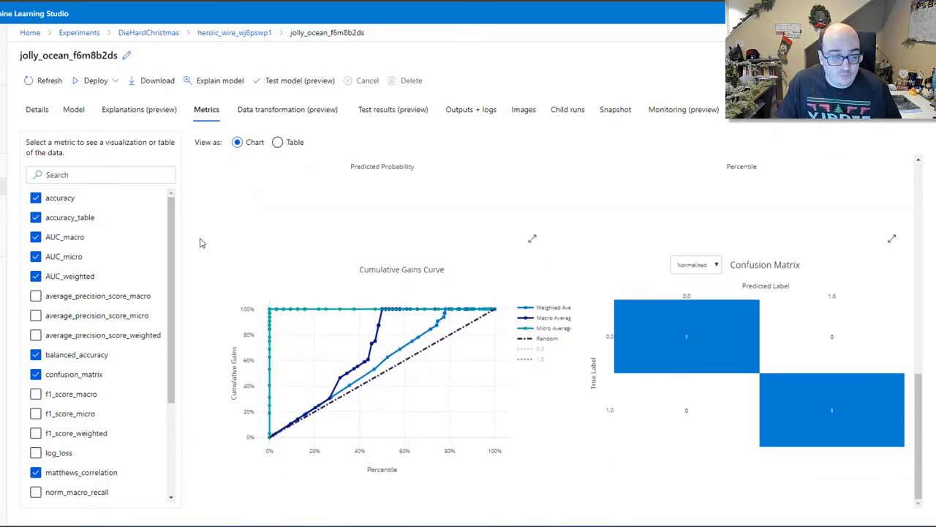
- Open the model's individual feature importance explanation and set the scatterplot's vertical axis to the keywords feature
{"action": "left_click", "coordinate": [139, 112]}
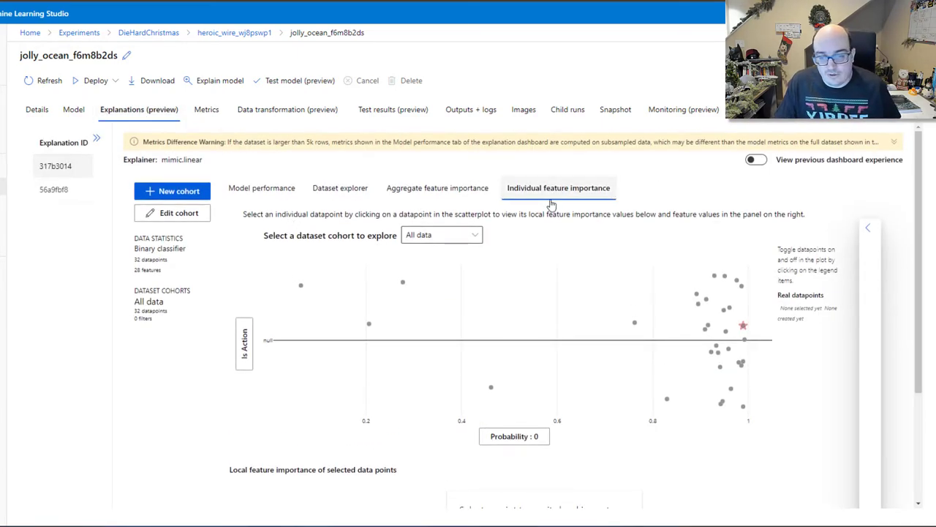
{"action": "left_click", "coordinate": [245, 360]}
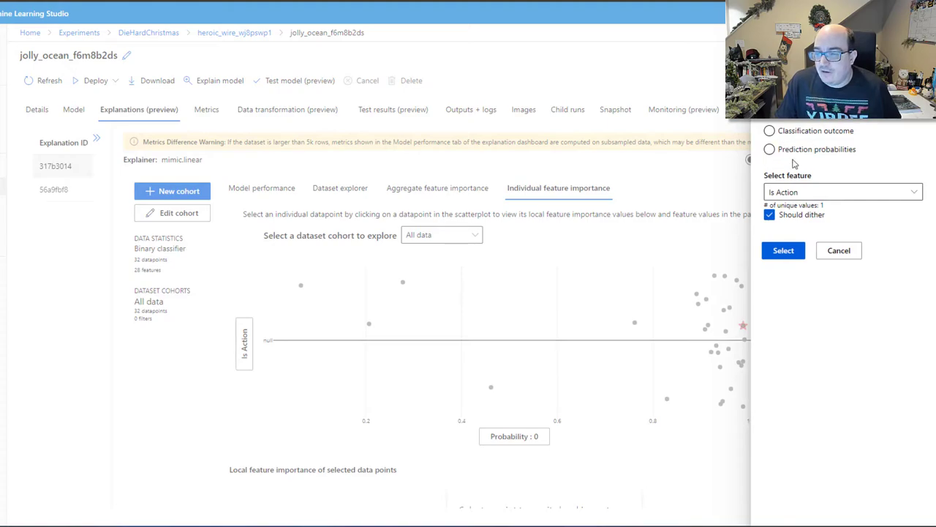
{"action": "left_click", "coordinate": [916, 193]}
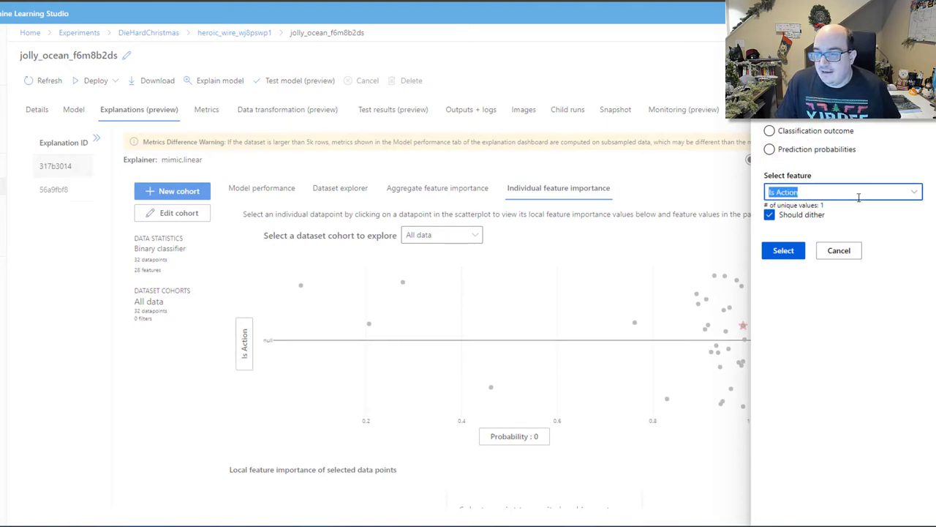
{"action": "scroll", "coordinate": [714, 329], "scroll_direction": "down", "scroll_amount": 1}
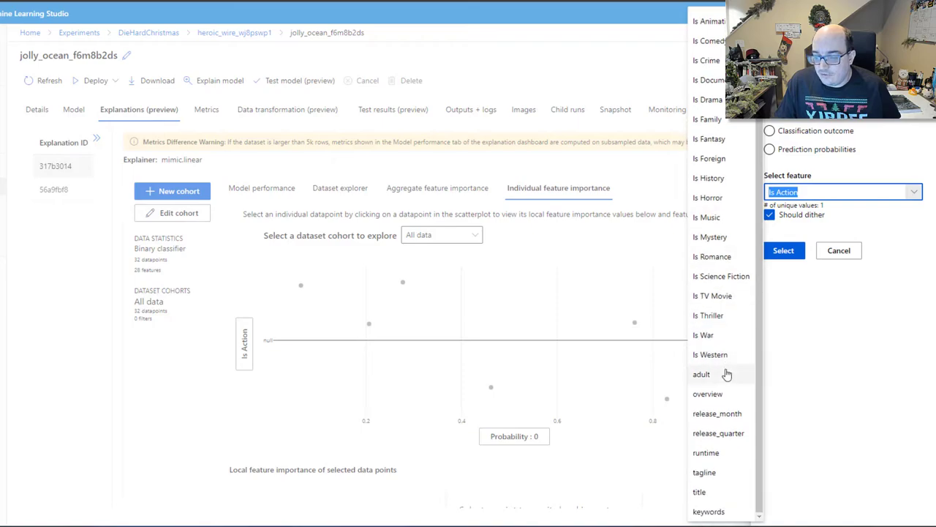
{"action": "scroll", "coordinate": [727, 377], "scroll_direction": "up", "scroll_amount": 1}
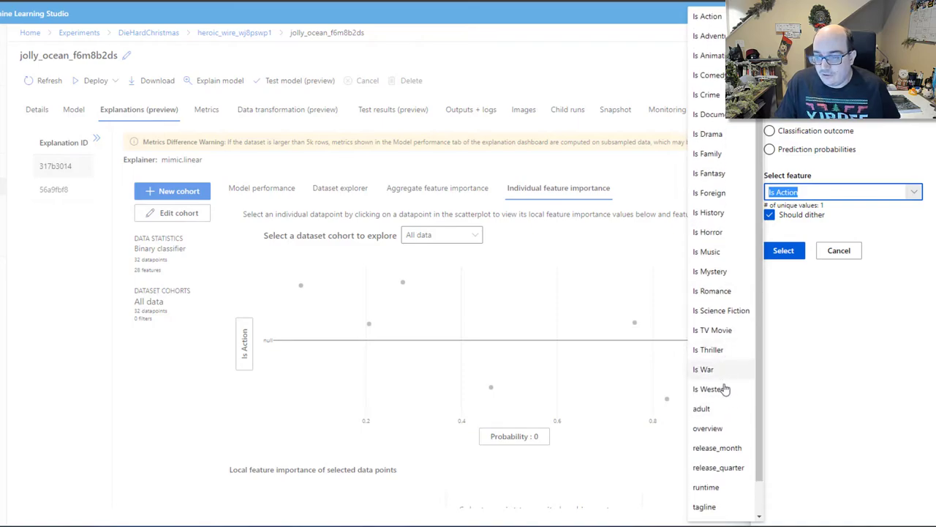
{"action": "scroll", "coordinate": [725, 388], "scroll_direction": "down", "scroll_amount": 1}
{"action": "left_click", "coordinate": [708, 512]}
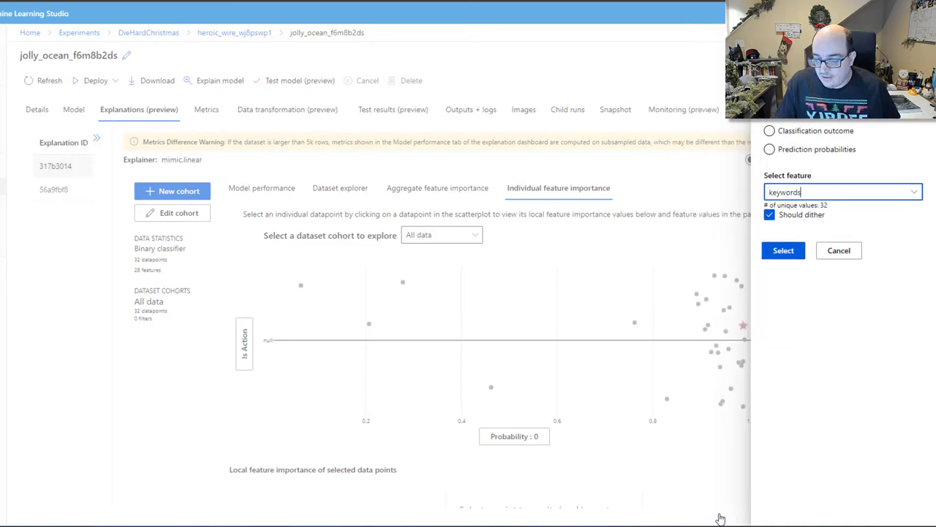
{"action": "left_click", "coordinate": [790, 252]}
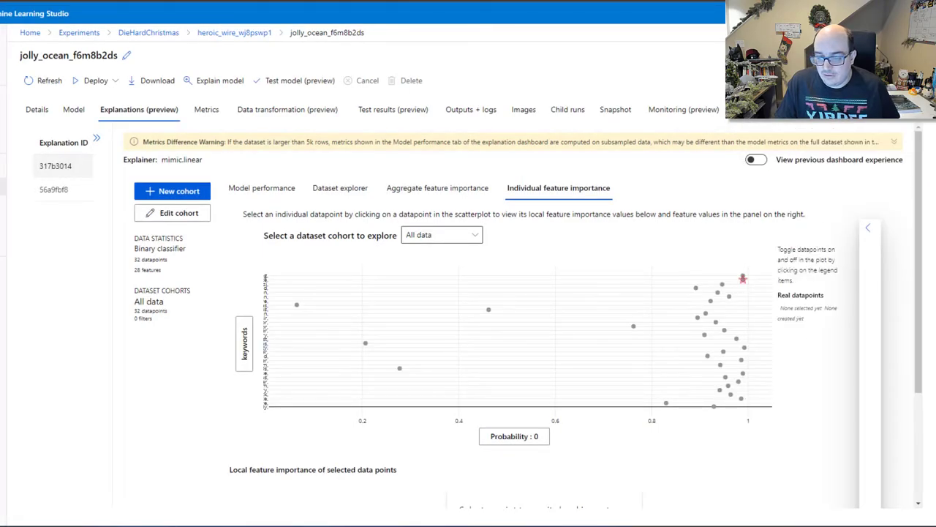
- Set the scatterplot's horizontal axis to Classification outcome
{"action": "left_click", "coordinate": [516, 437]}
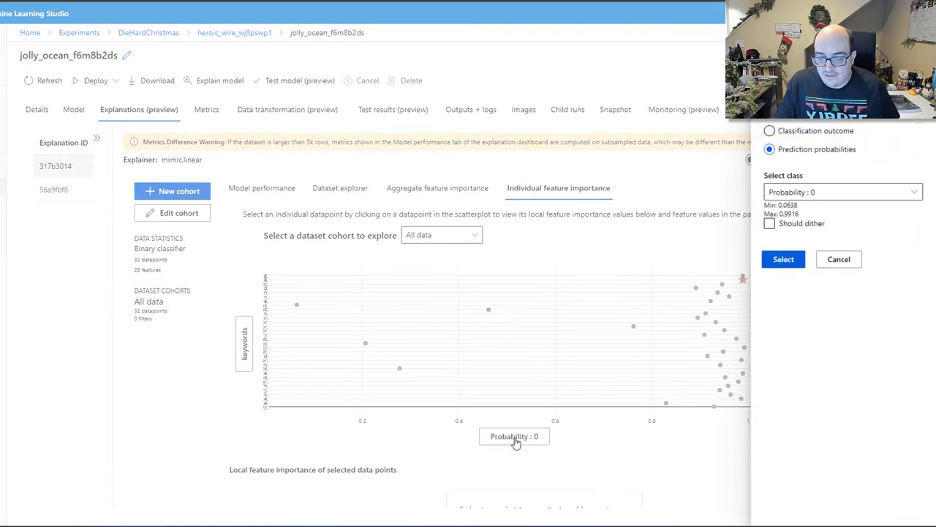
{"action": "left_click", "coordinate": [809, 133]}
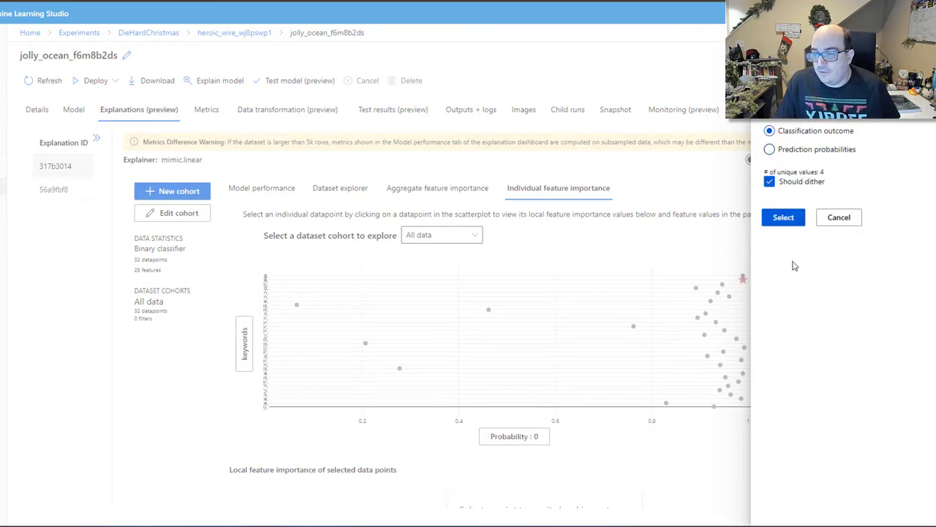
{"action": "left_click", "coordinate": [783, 218]}
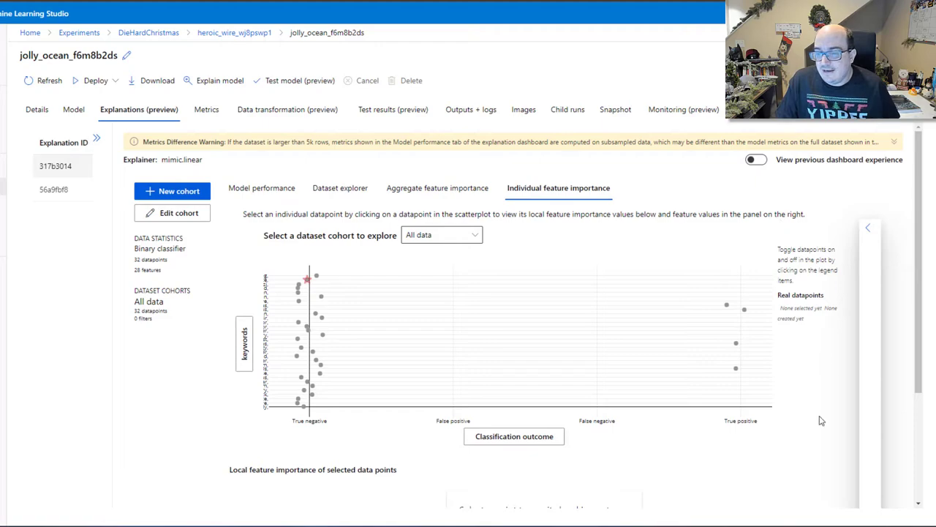
- Select the true positive datapoints Row 6, Row 8 and Row 25, and try to add the fourth one
{"action": "scroll", "coordinate": [785, 505], "scroll_direction": "down", "scroll_amount": 1}
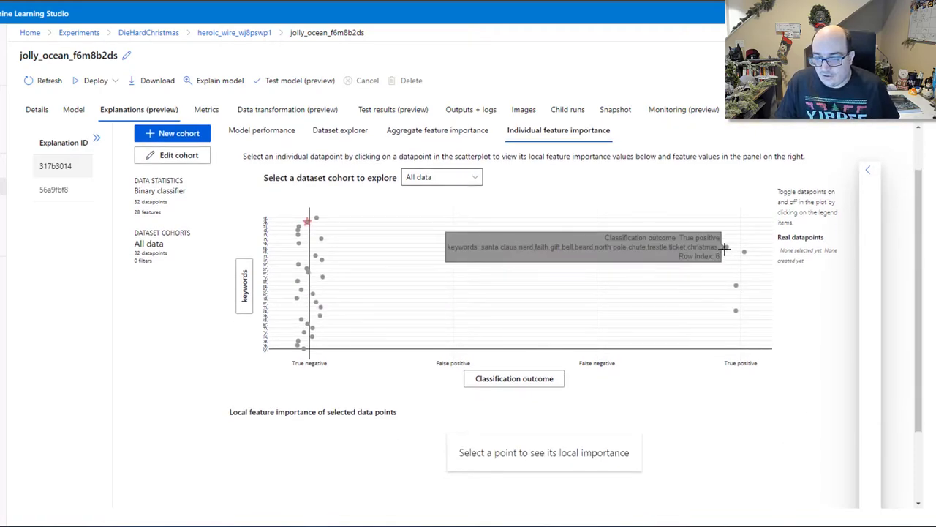
{"action": "left_click", "coordinate": [726, 250]}
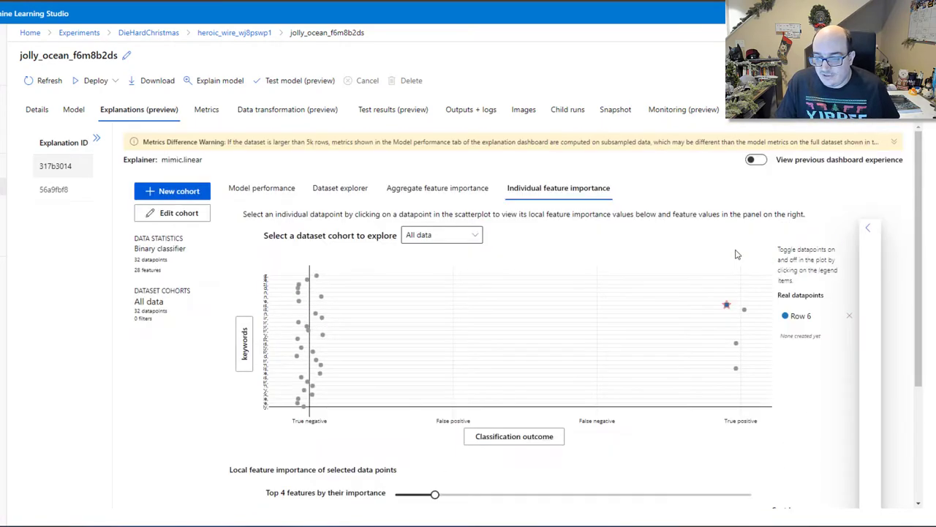
{"action": "left_click", "coordinate": [744, 312]}
{"action": "left_click", "coordinate": [736, 343]}
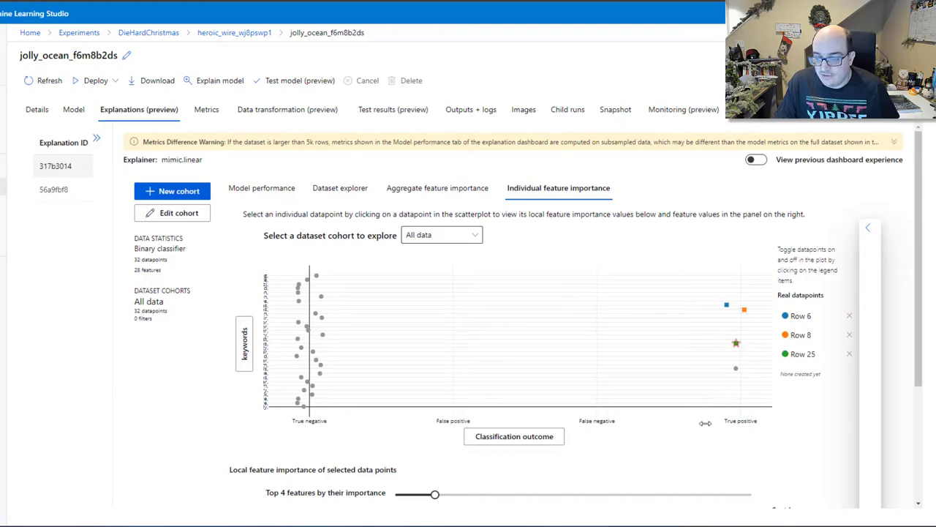
{"action": "left_click", "coordinate": [736, 369]}
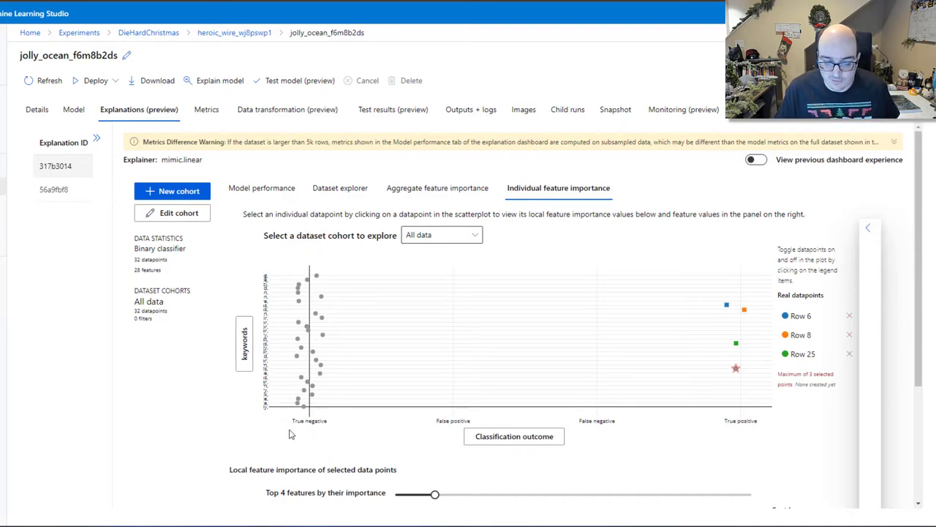
- Inspect the keywords of several true negative datapoints and of each true positive datapoint in the scatterplot
{"action": "mouse_move", "coordinate": [322, 294]}
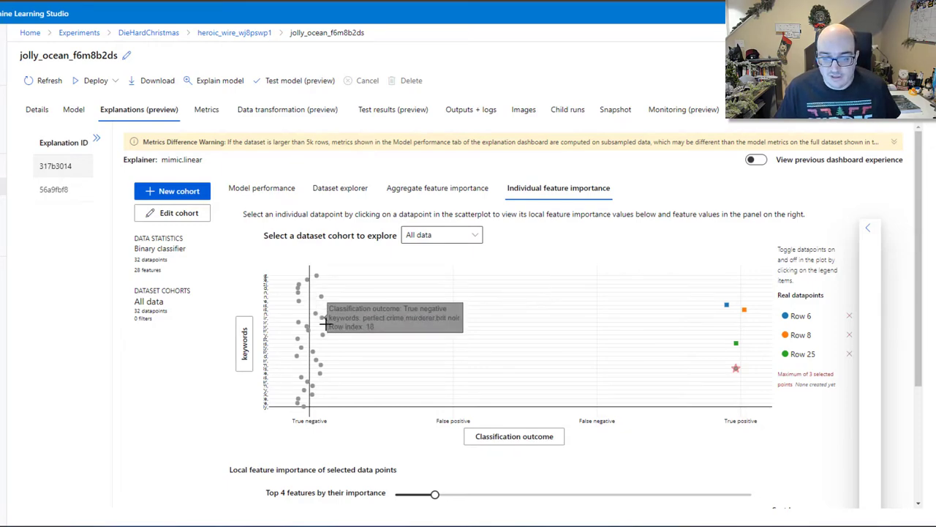
{"action": "mouse_move", "coordinate": [322, 334]}
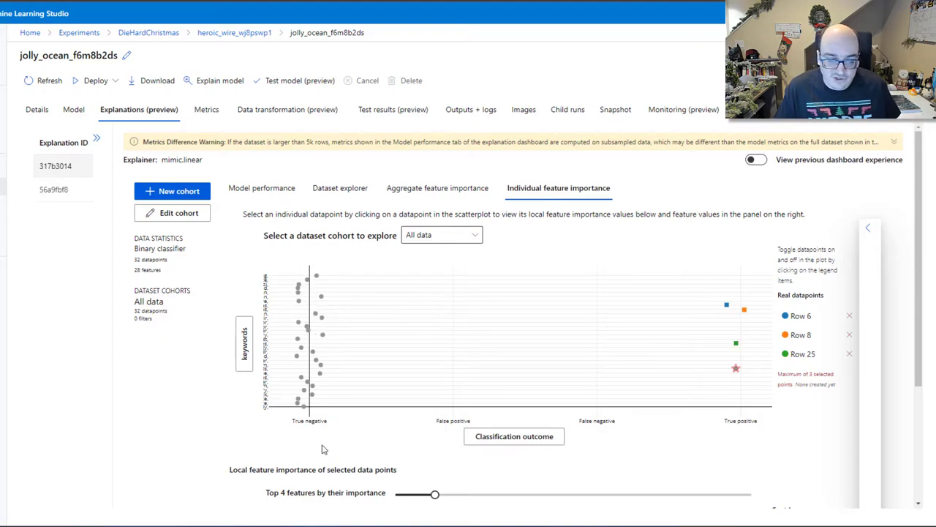
{"action": "mouse_move", "coordinate": [724, 300]}
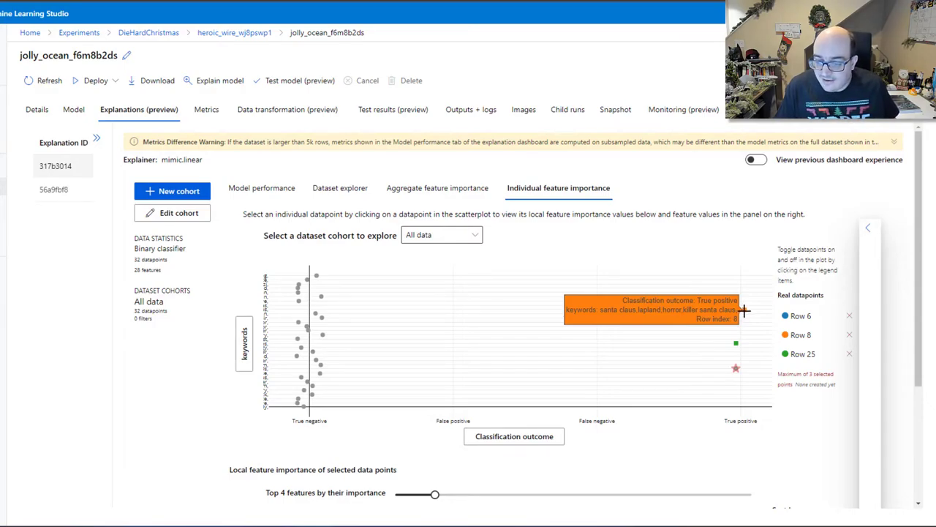
{"action": "mouse_move", "coordinate": [737, 336]}
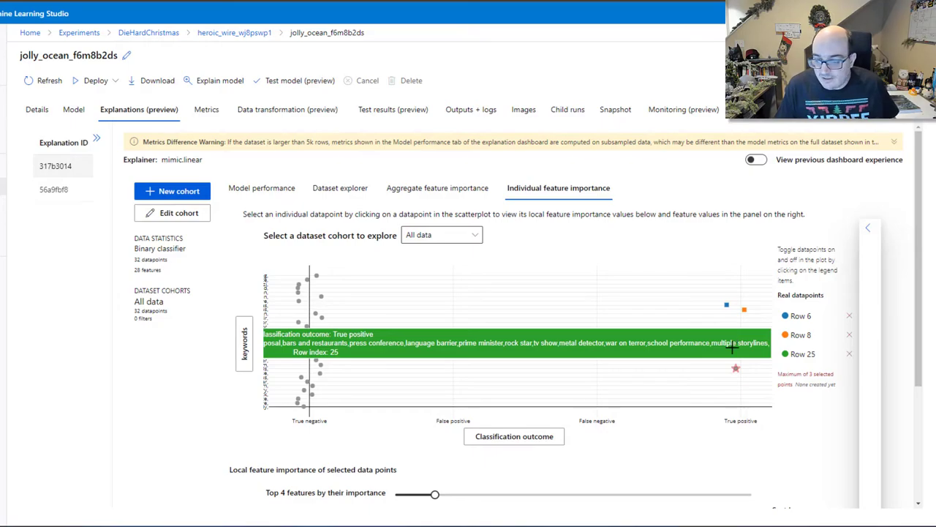
{"action": "mouse_move", "coordinate": [733, 369]}
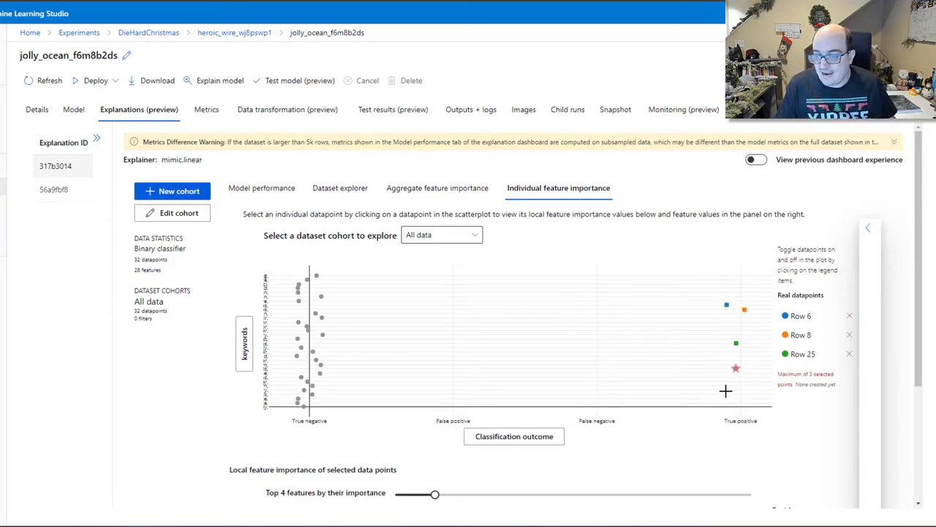
- Set the scatterplot's horizontal axis to the prediction probability of class 1 and inspect how the datapoints are distributed
{"action": "left_click", "coordinate": [541, 444]}
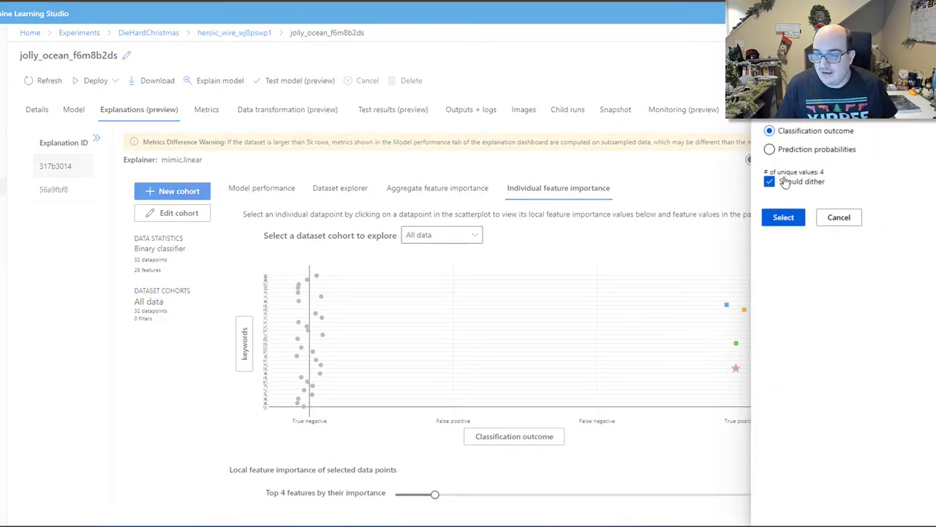
{"action": "left_click", "coordinate": [792, 151]}
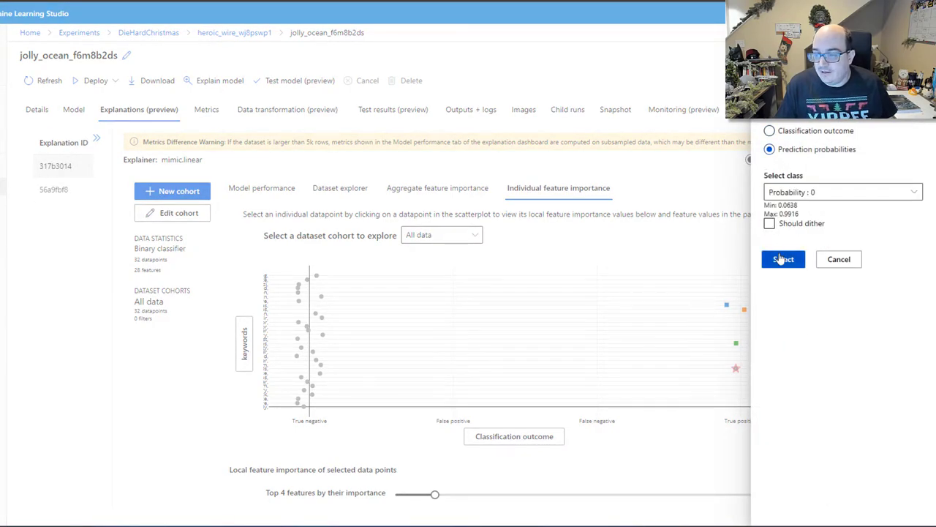
{"action": "left_click", "coordinate": [806, 196]}
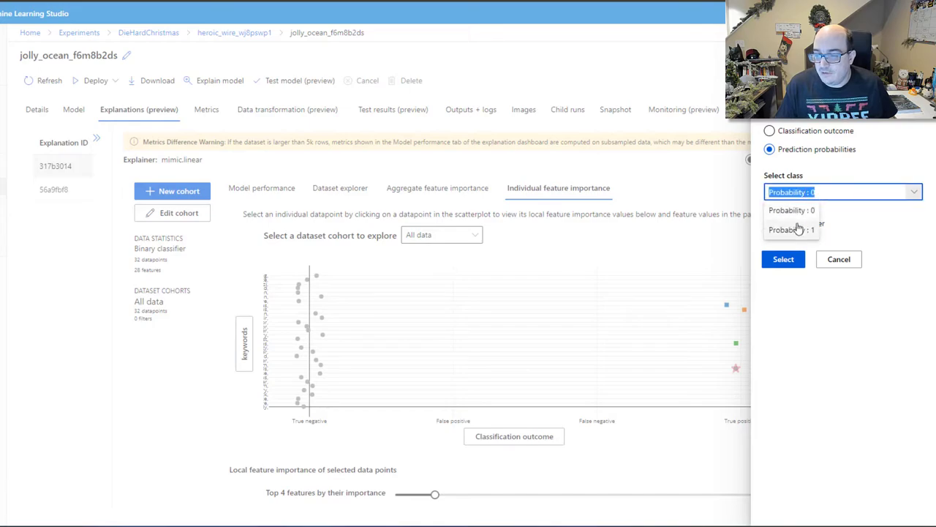
{"action": "left_click", "coordinate": [794, 229]}
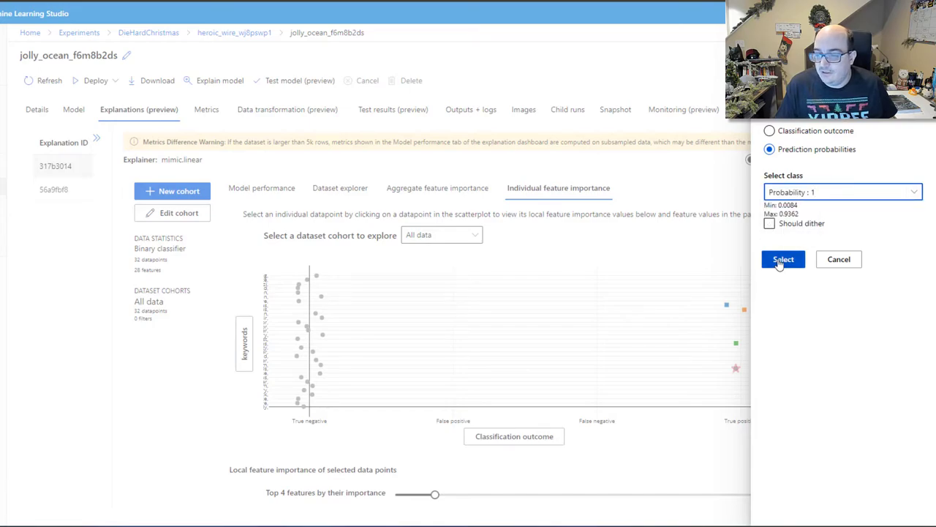
{"action": "left_click", "coordinate": [780, 259]}
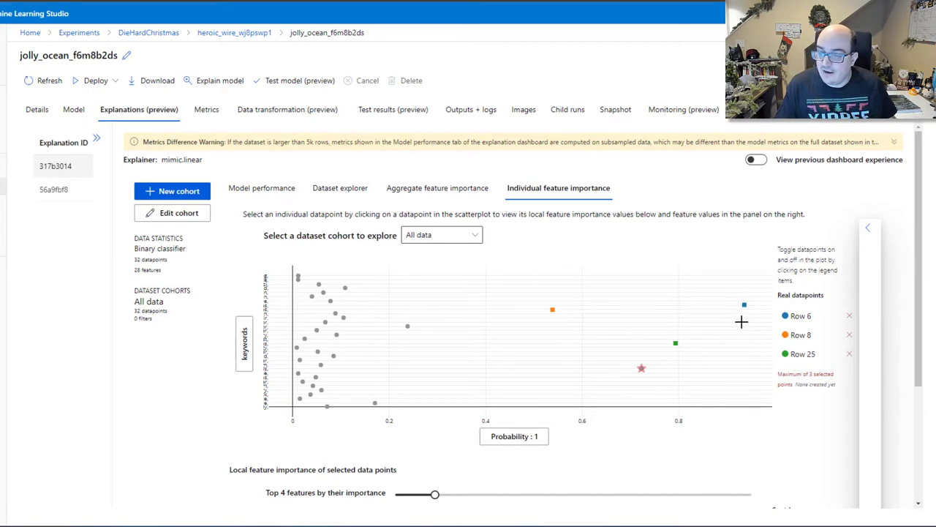
{"action": "mouse_move", "coordinate": [554, 309]}
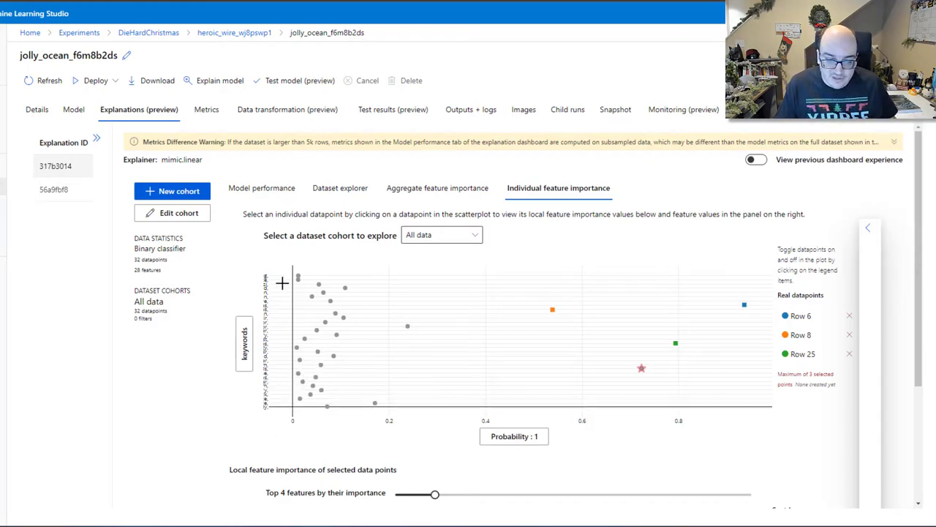
{"action": "mouse_move", "coordinate": [291, 348]}
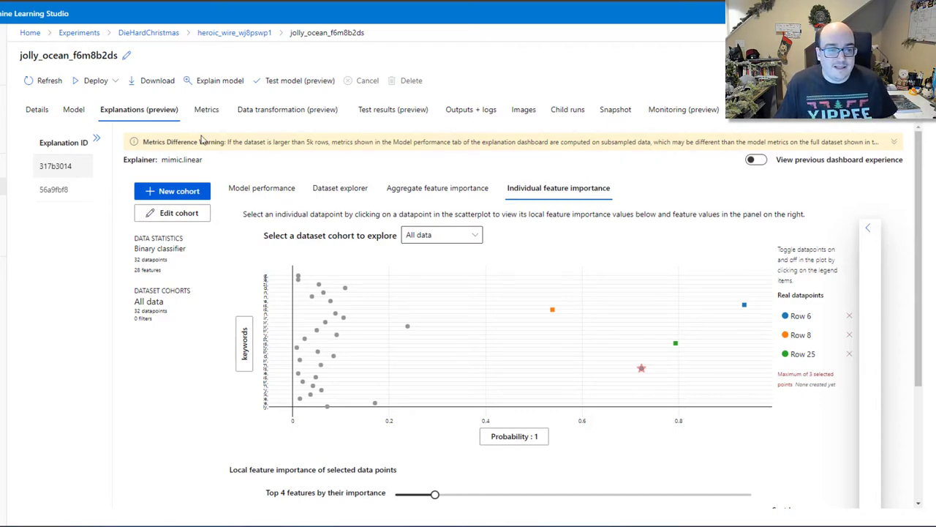
- Start deploying the model to a new real-time endpoint named ml-test, with managed compute and key authentication
{"action": "left_click", "coordinate": [117, 82]}
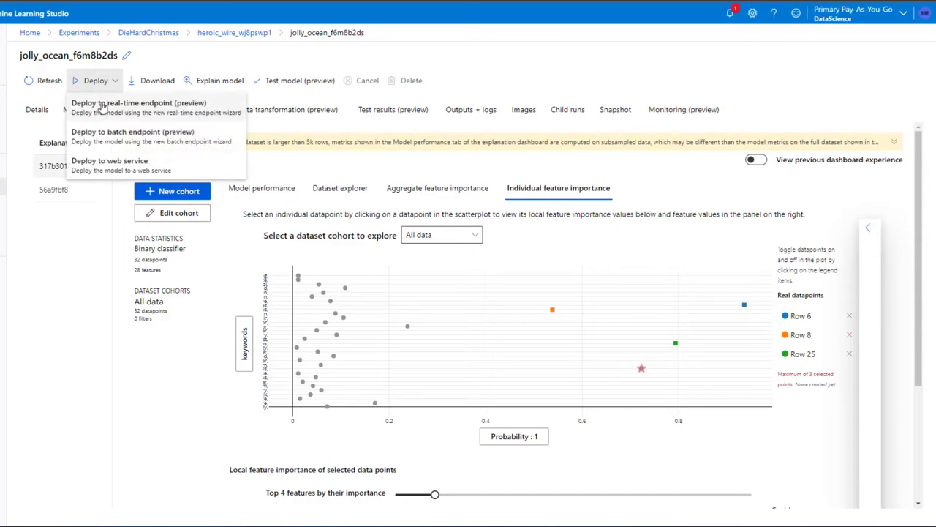
{"action": "left_click", "coordinate": [102, 105]}
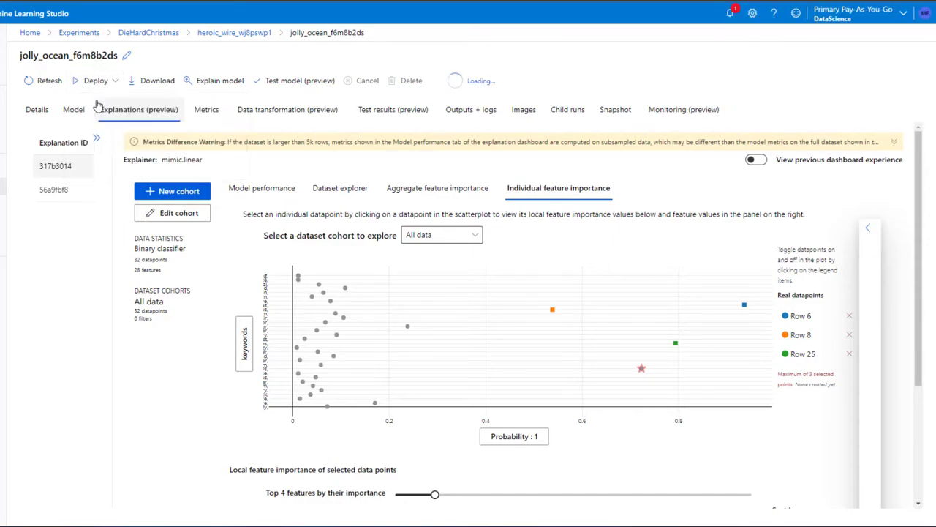
{"action": "left_click", "coordinate": [372, 170]}
{"action": "type", "text": "ml-test"}
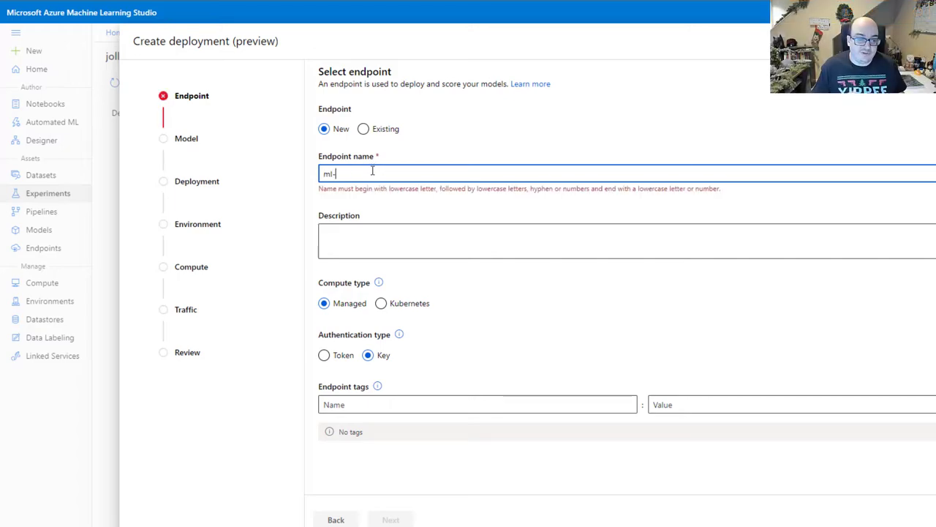
{"action": "left_click", "coordinate": [392, 519]}
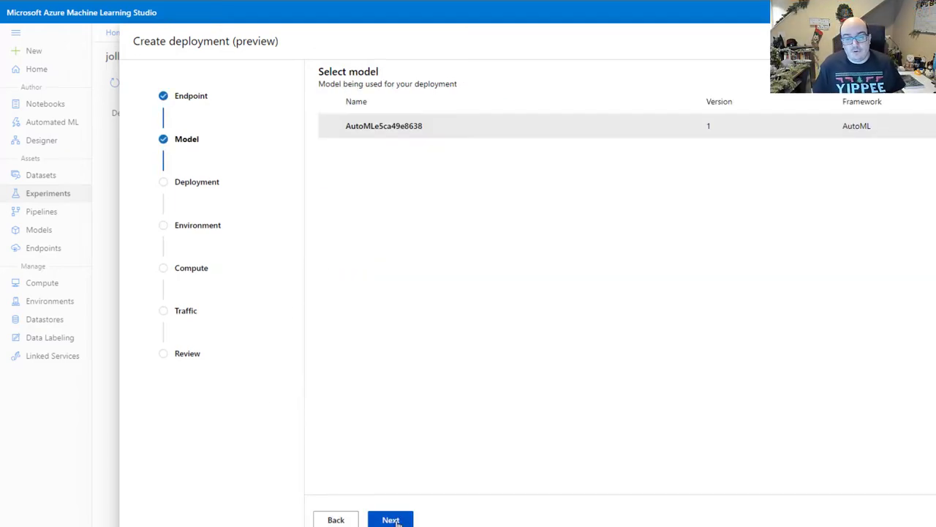
- Accept the default model, deployment and environment settings, and choose Standard_F2s_v2 as the virtual machine size
{"action": "left_click", "coordinate": [394, 520]}
{"action": "left_click", "coordinate": [395, 521]}
{"action": "left_click", "coordinate": [392, 519]}
{"action": "left_click", "coordinate": [401, 128]}
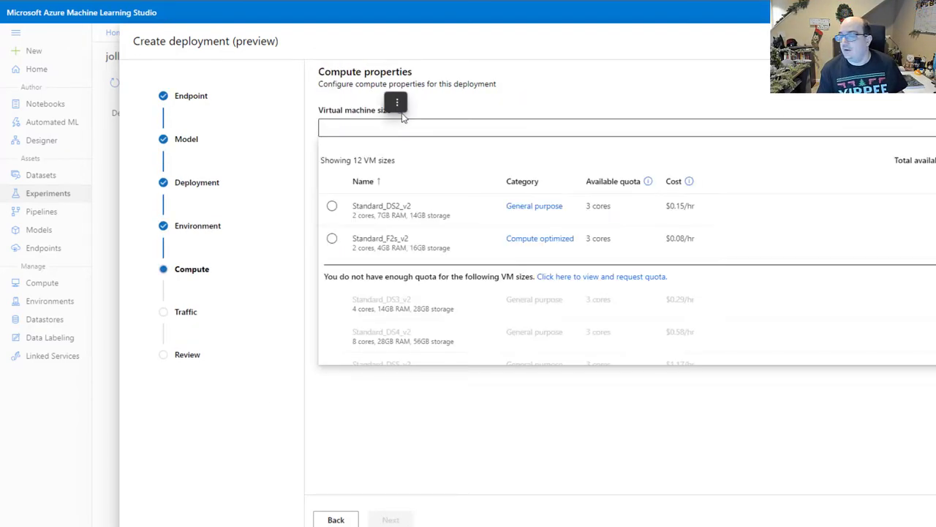
{"action": "left_click", "coordinate": [381, 239]}
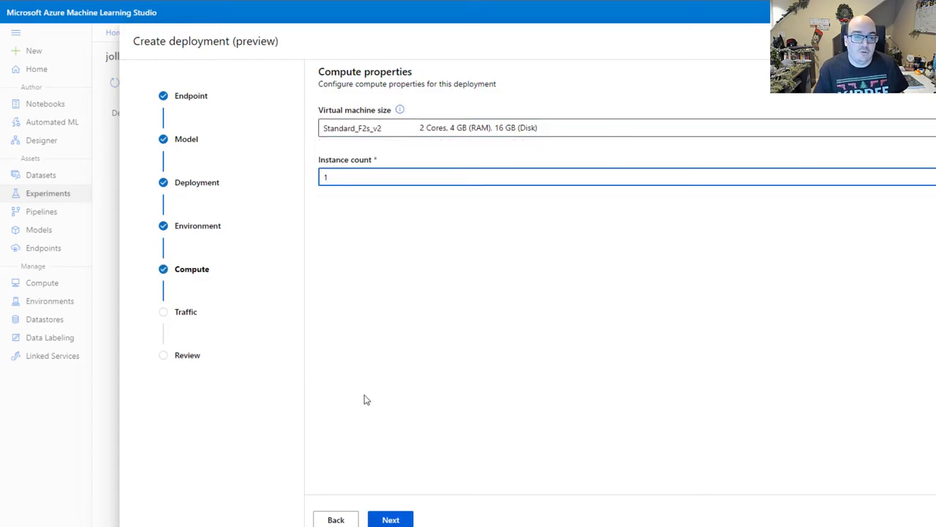
- Keep one compute instance and the default traffic allocation, and create the ml-test deployment
{"action": "left_click", "coordinate": [392, 520]}
{"action": "left_click", "coordinate": [392, 519]}
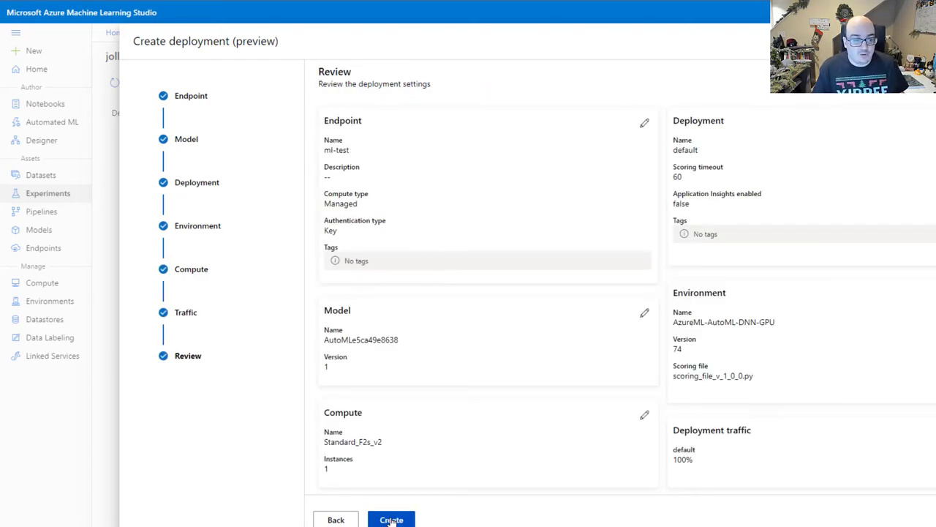
{"action": "left_click", "coordinate": [393, 520]}
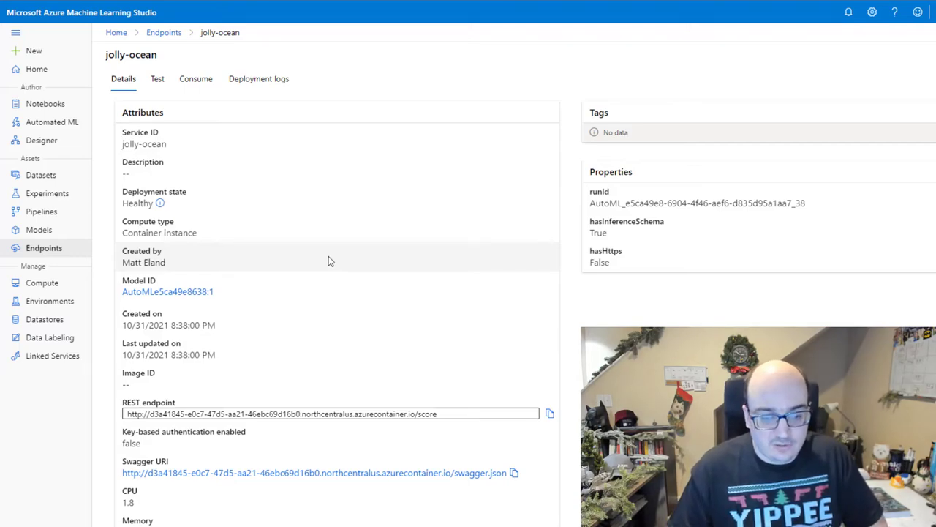
- Open the test view of the jolly-ocean endpoint and paste in the JSON prediction request for the movie Die Hard
{"action": "left_click", "coordinate": [156, 80]}
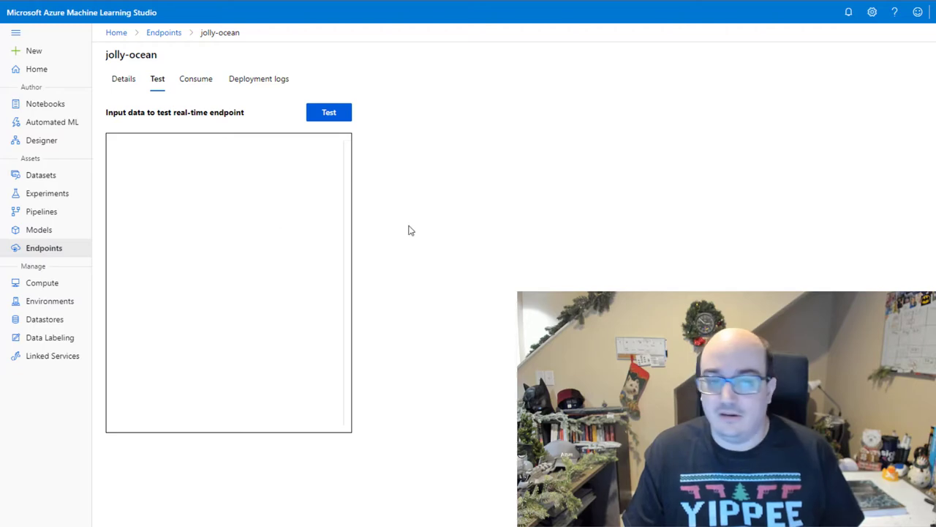
{"action": "left_click", "coordinate": [174, 212]}
{"action": "key", "text": "ctrl+v"}
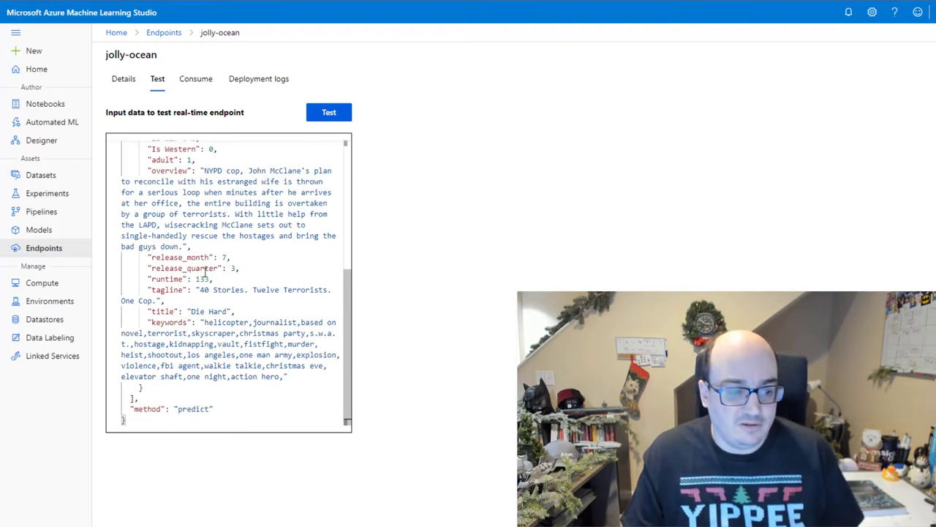